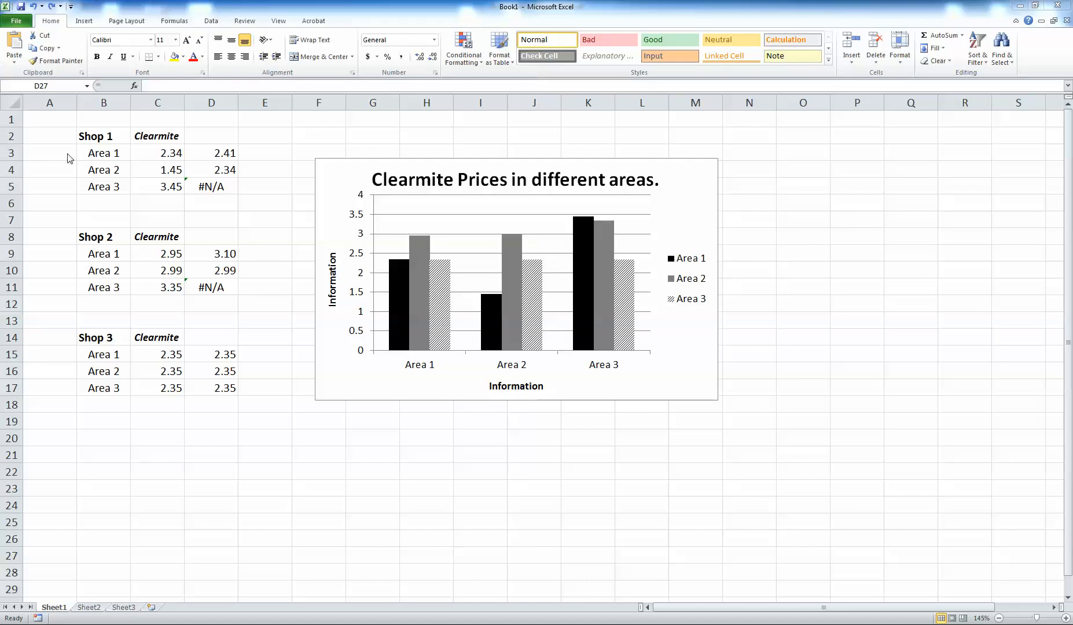
Move the chart to the right so it sits clear of the data columns.
click(95, 136)
click(95, 136)
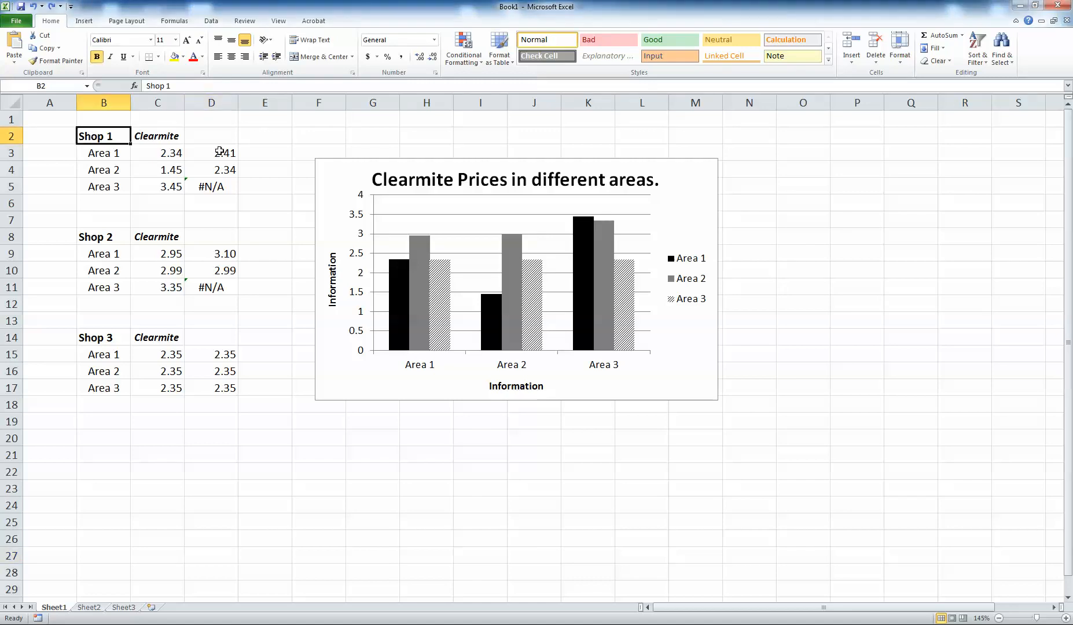
drag(206, 134, 213, 398)
click(270, 471)
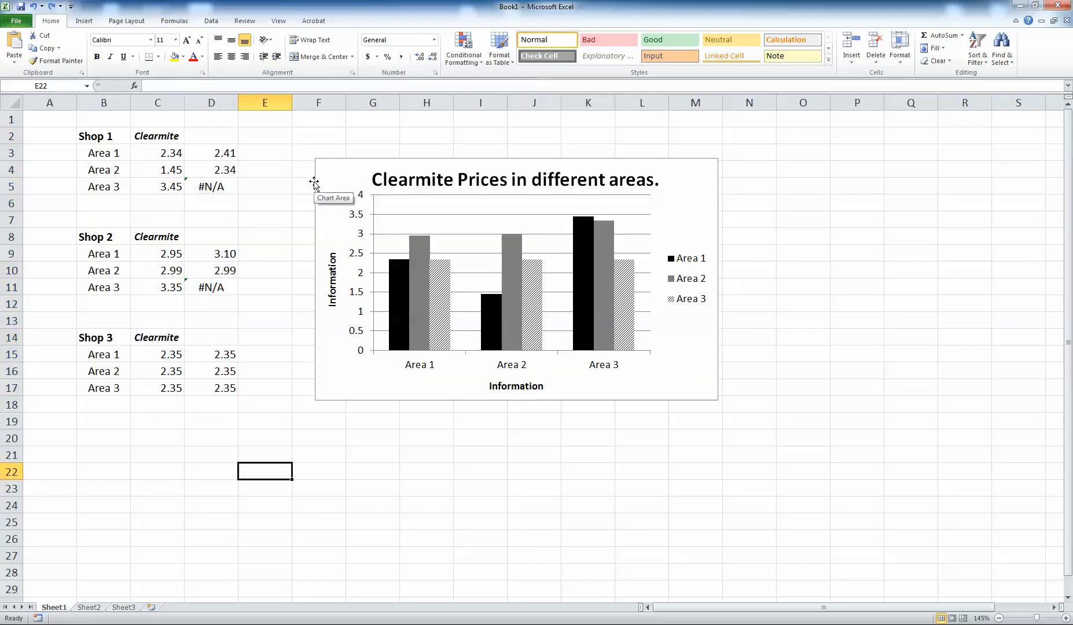
drag(314, 183, 732, 174)
click(325, 441)
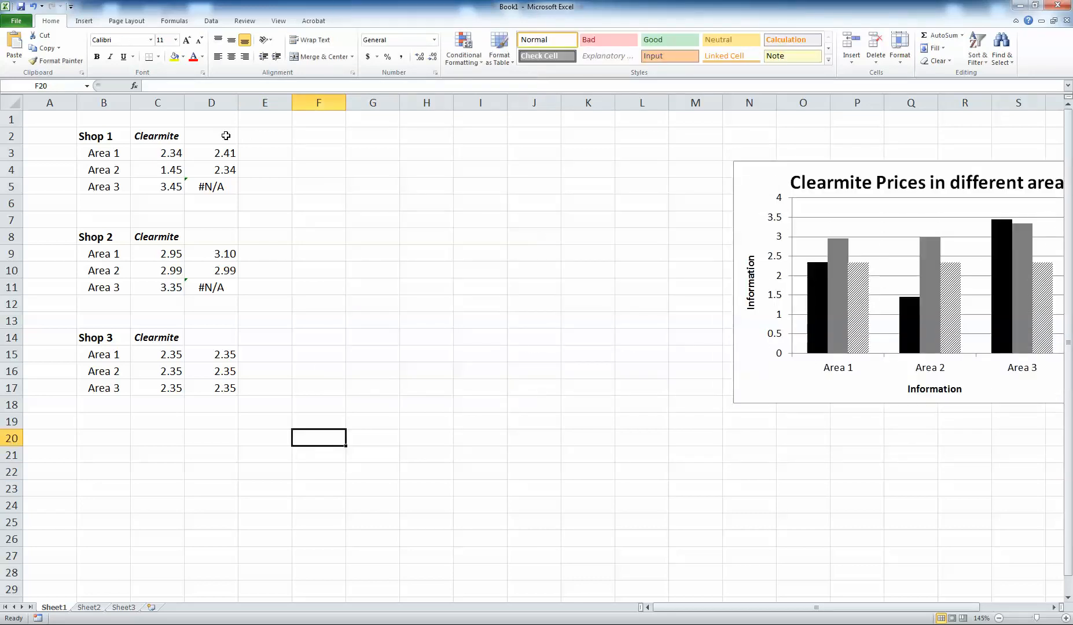
Move the calculated values in D3:D17 over to column F.
drag(222, 135, 211, 405)
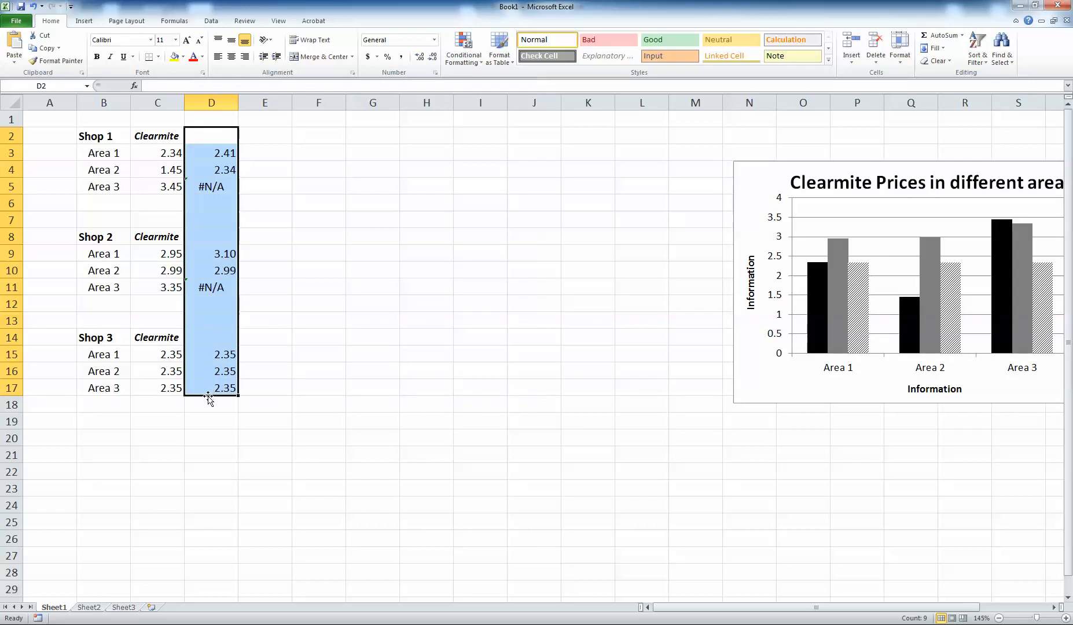
click(356, 503)
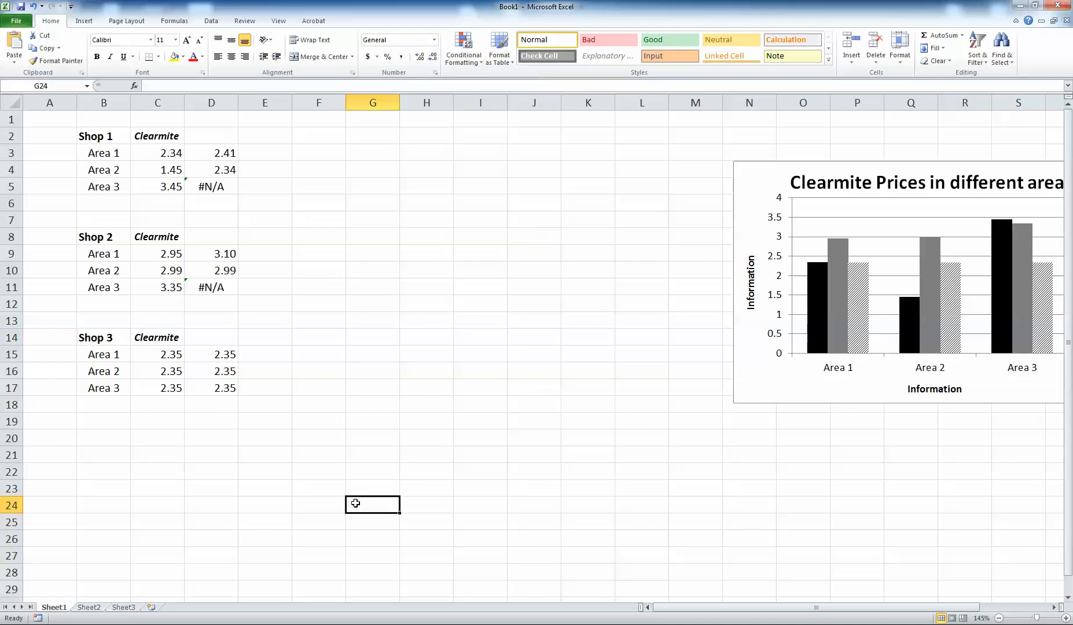
drag(215, 152, 210, 388)
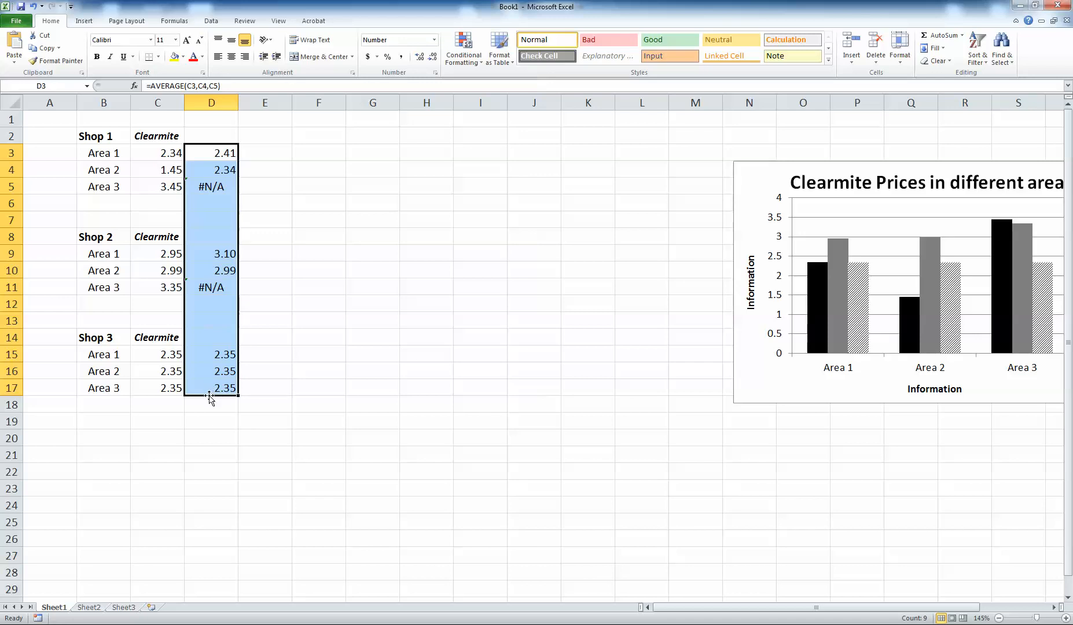
drag(210, 398, 340, 388)
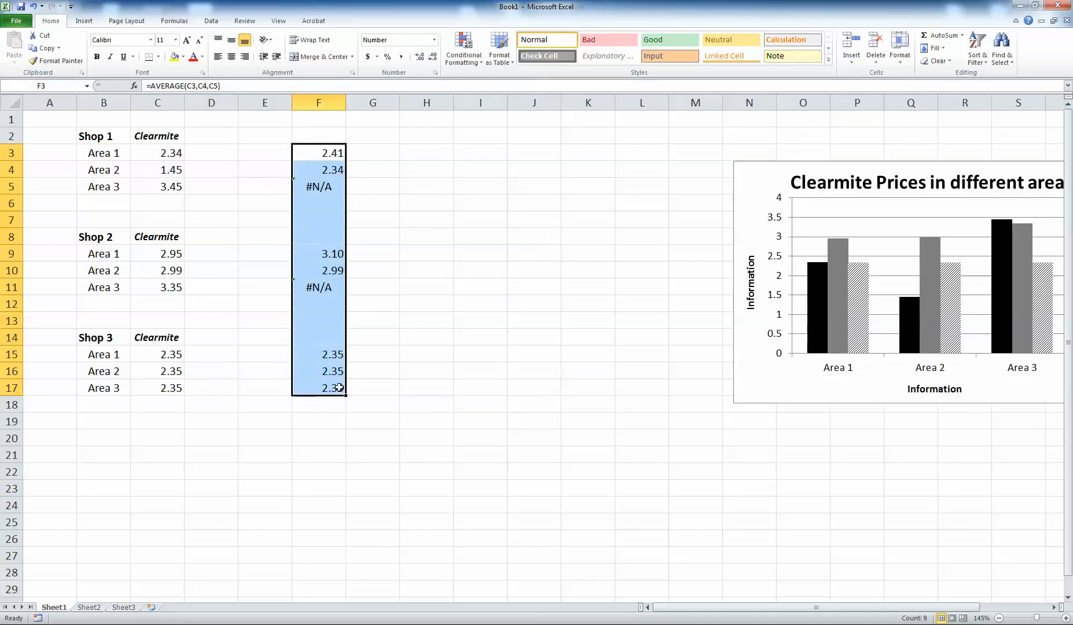
Enter the labels Mean, Median and Mode in E3 to E5.
click(260, 150)
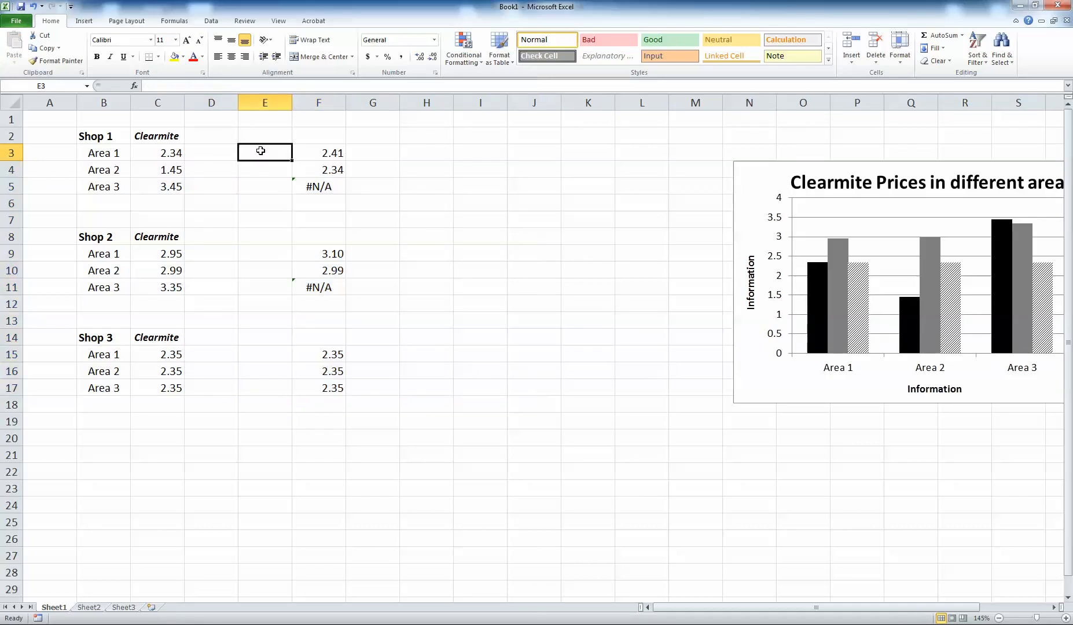
text(Mean)
key(Return)
text(Median)
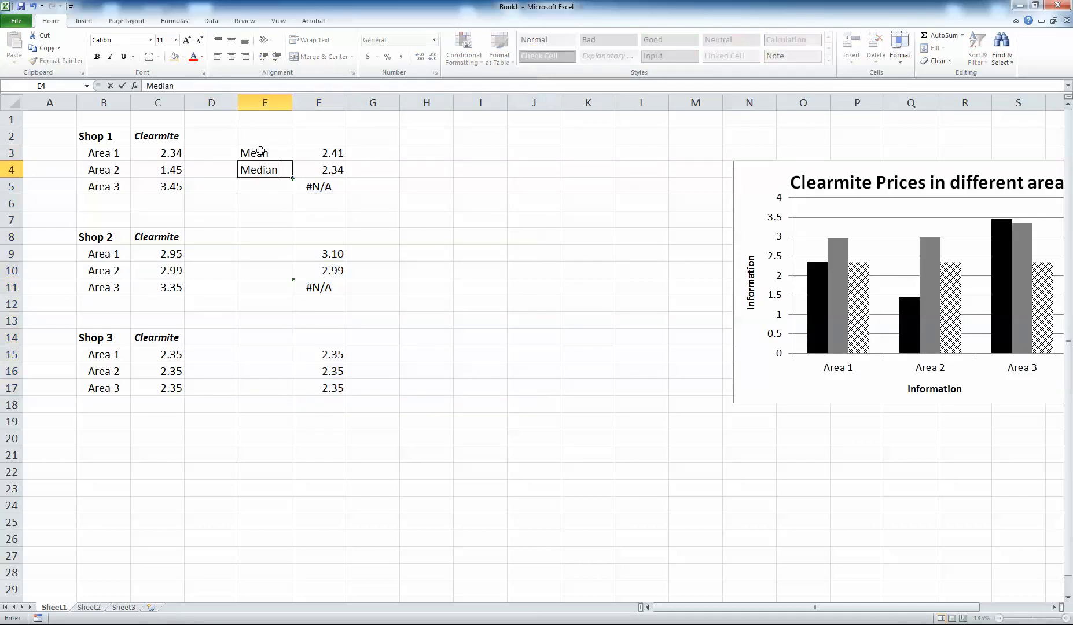
key(Return)
text(Mode)
key(Return)
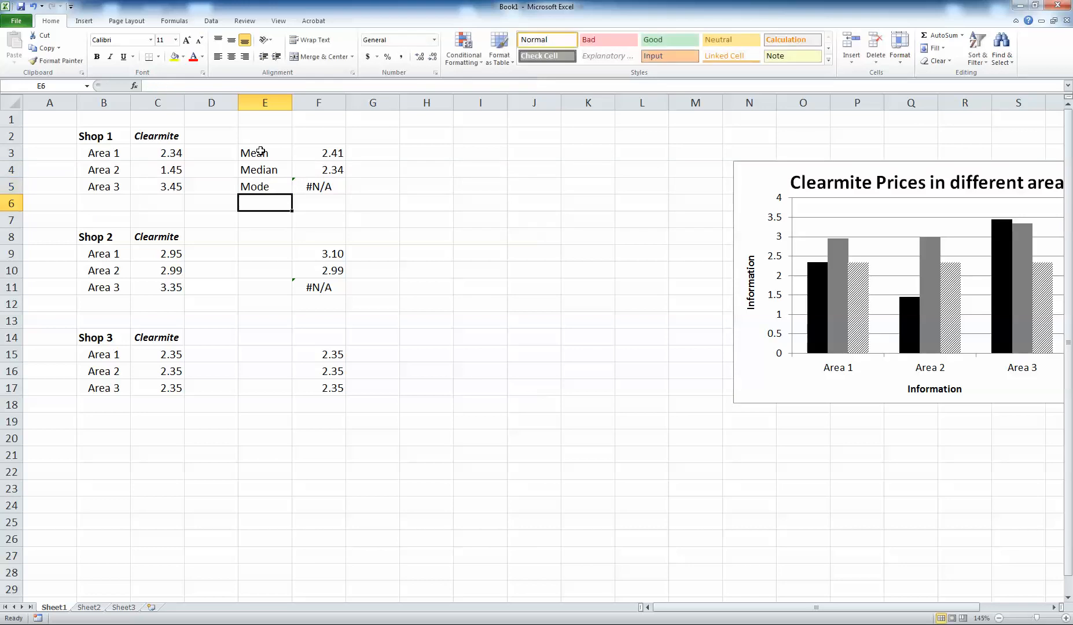
Copy the Mean, Median and Mode labels beside the Shop 2 and Shop 3 values.
drag(260, 152, 266, 185)
key(ctrl+c)
click(279, 251)
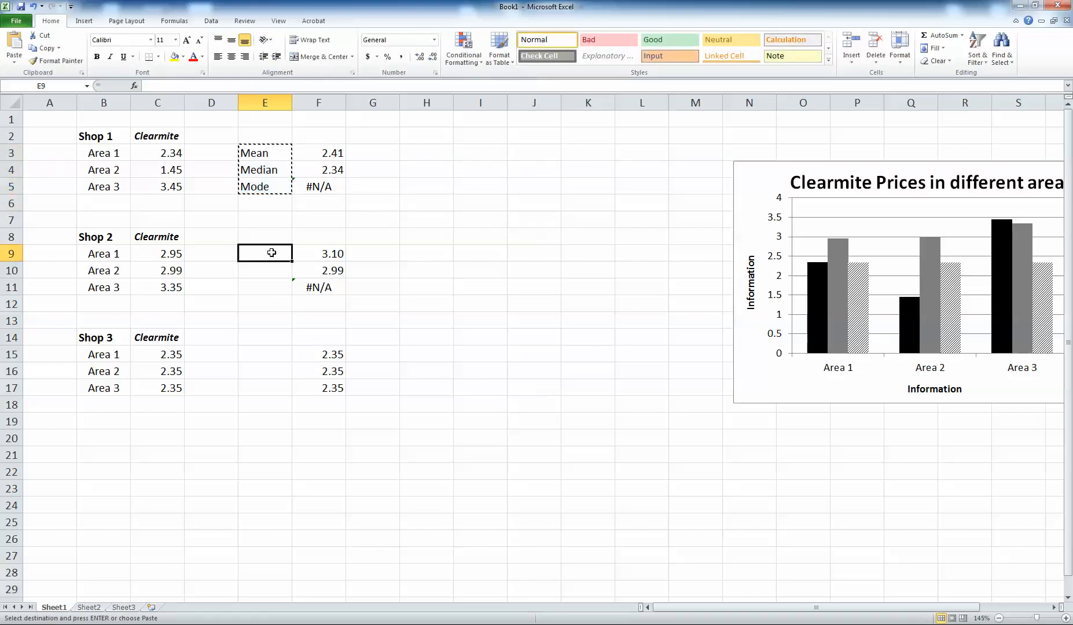
key(ctrl+v)
click(264, 350)
key(ctrl+v)
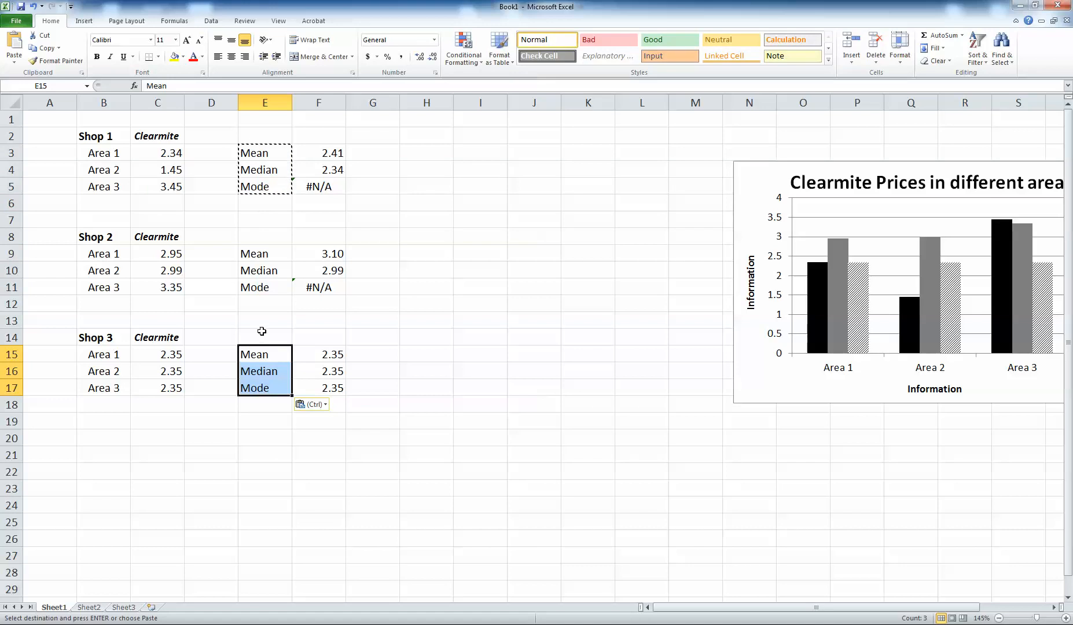
click(302, 419)
click(416, 466)
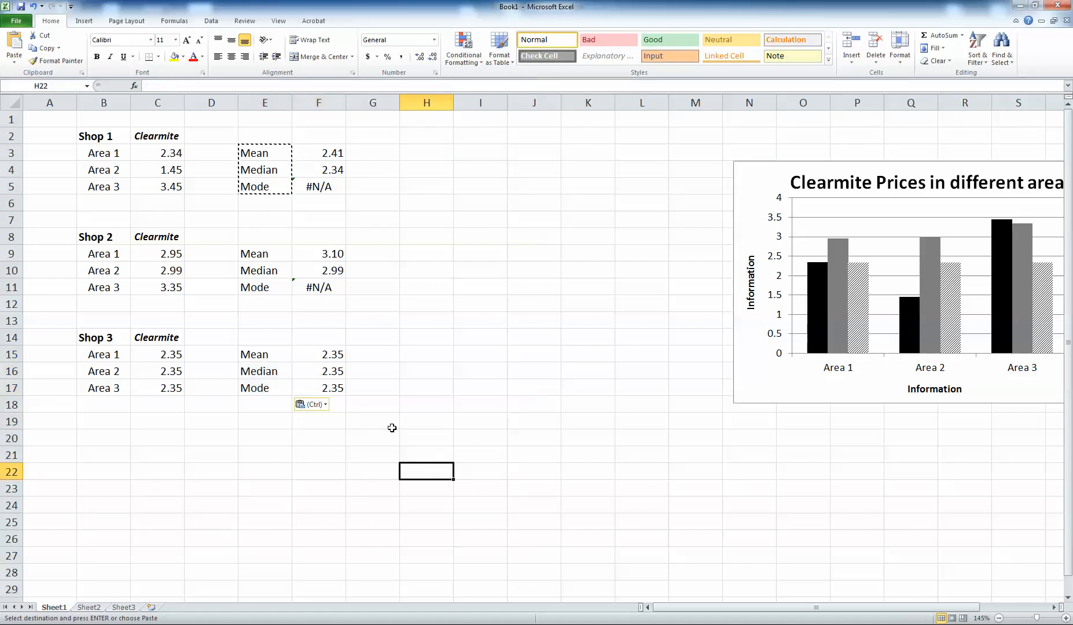
key(Escape)
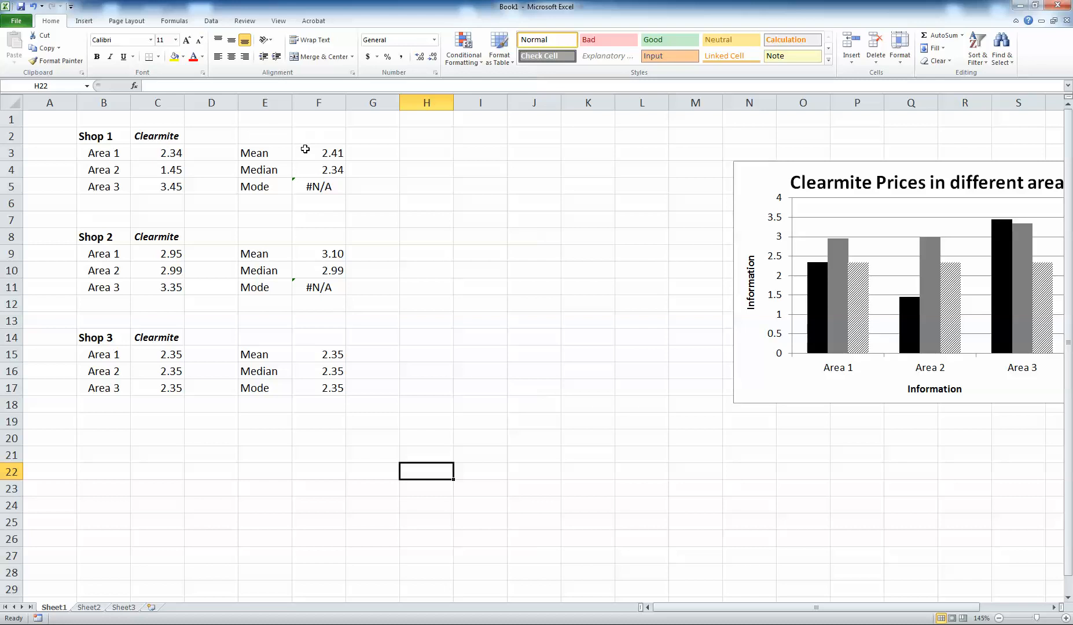
Center-align the statistic values in F3:F17.
drag(305, 152, 342, 396)
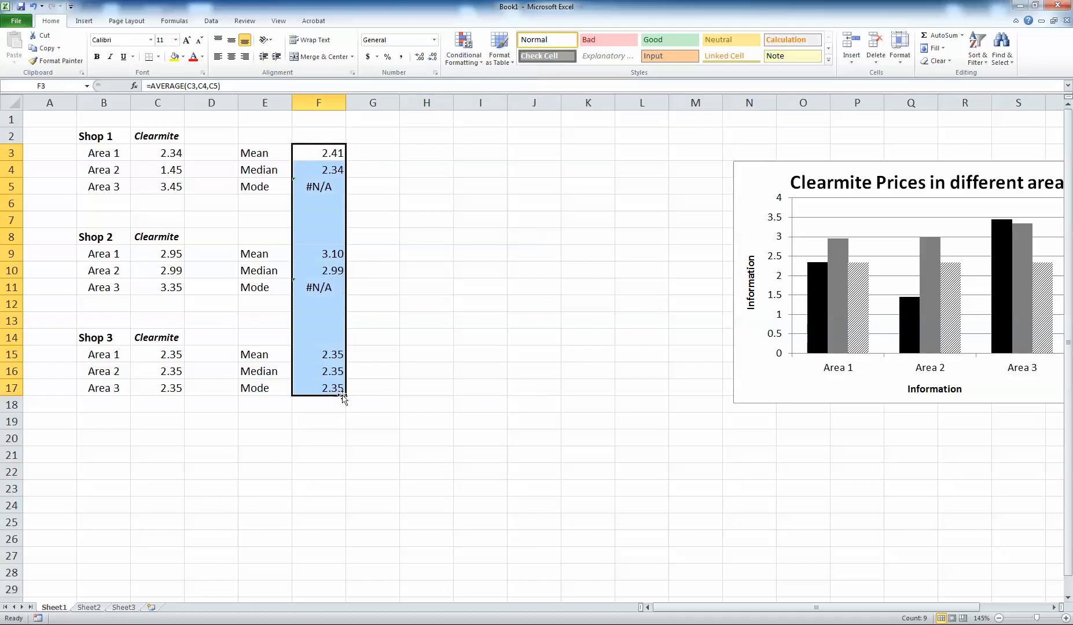
click(231, 56)
click(402, 376)
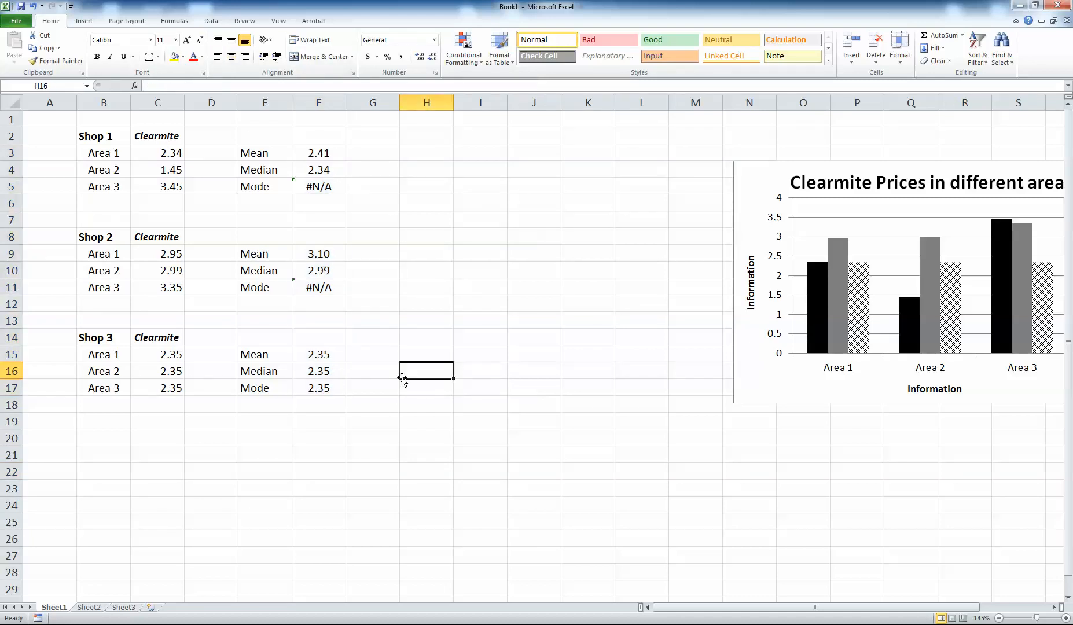
Set the labels in E3:E17 to font size 9 and align them right.
drag(268, 152, 269, 366)
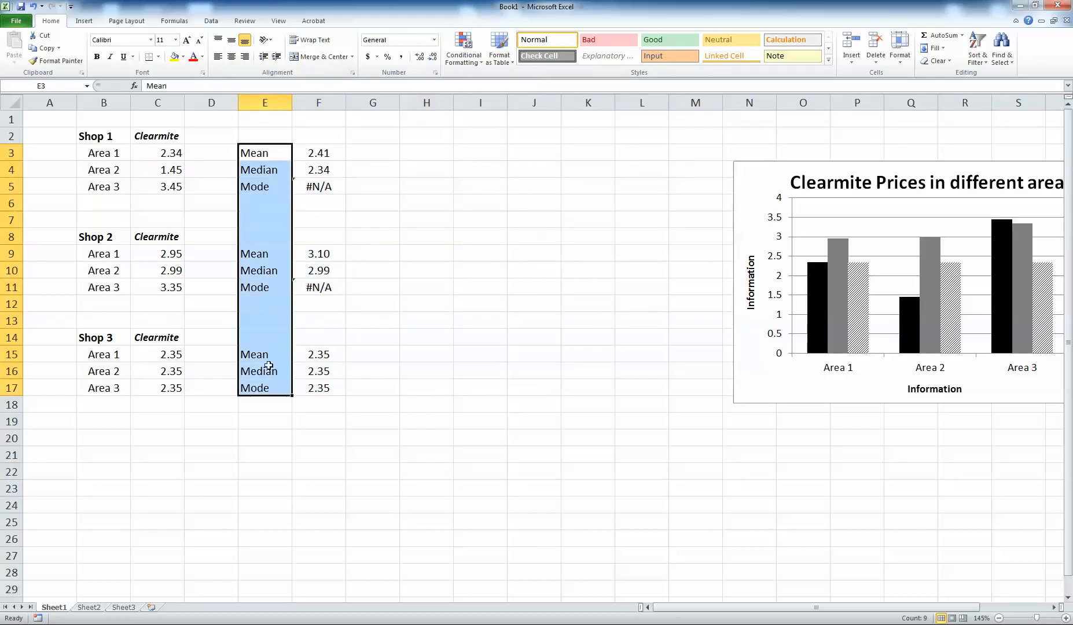
click(199, 40)
click(199, 40)
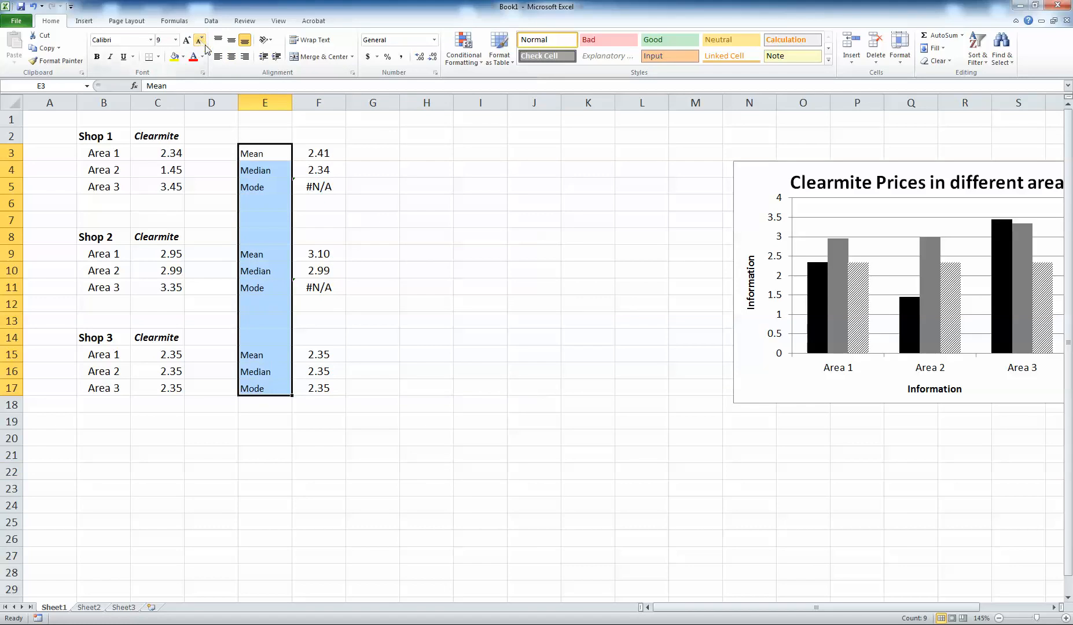
click(244, 56)
click(425, 297)
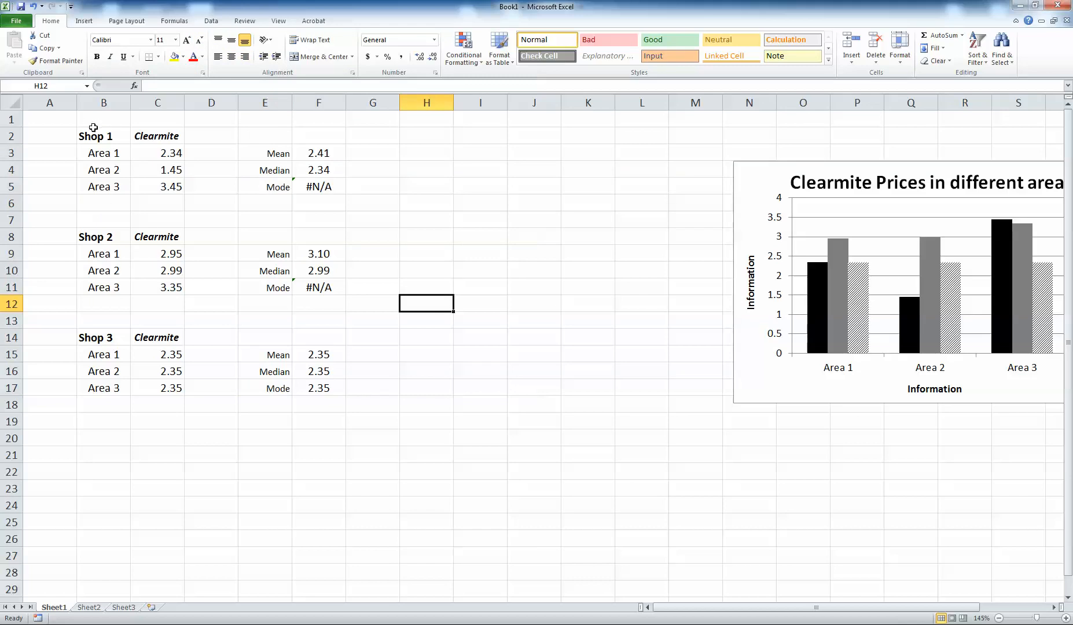
Copy the range B2:F17 and paste it into the Word document below the Results and Discussion paragraph.
drag(92, 130, 317, 390)
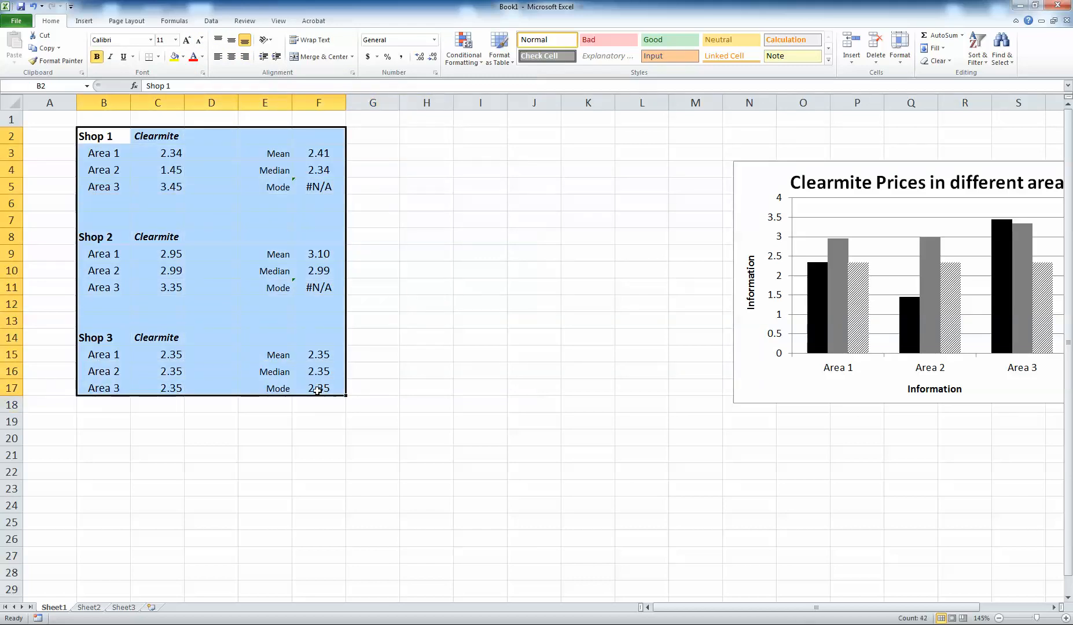
key(ctrl+c)
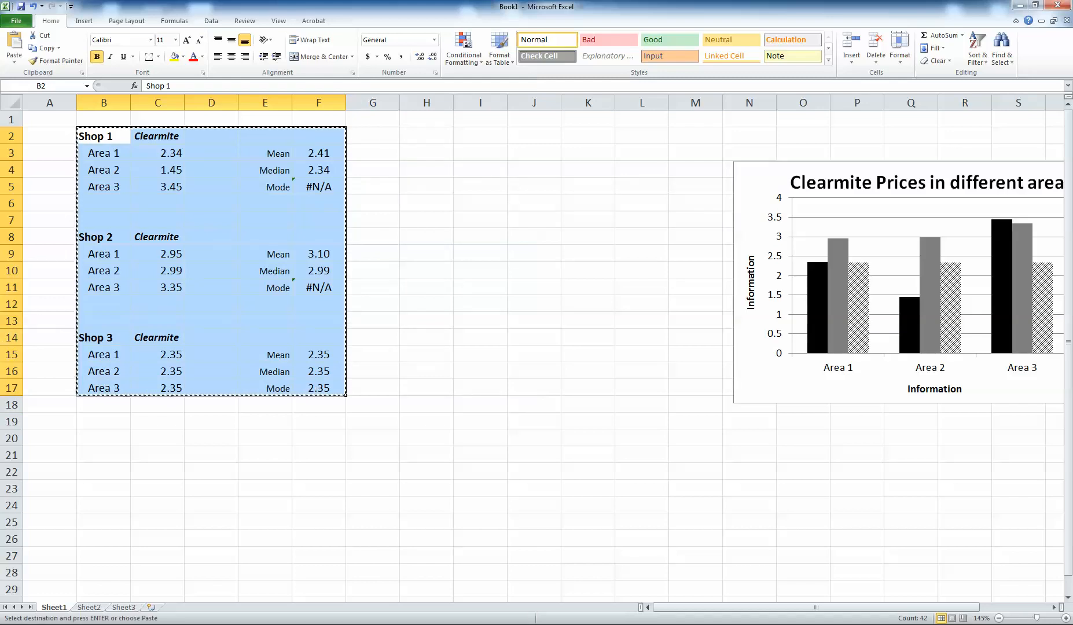
key(alt+Tab)
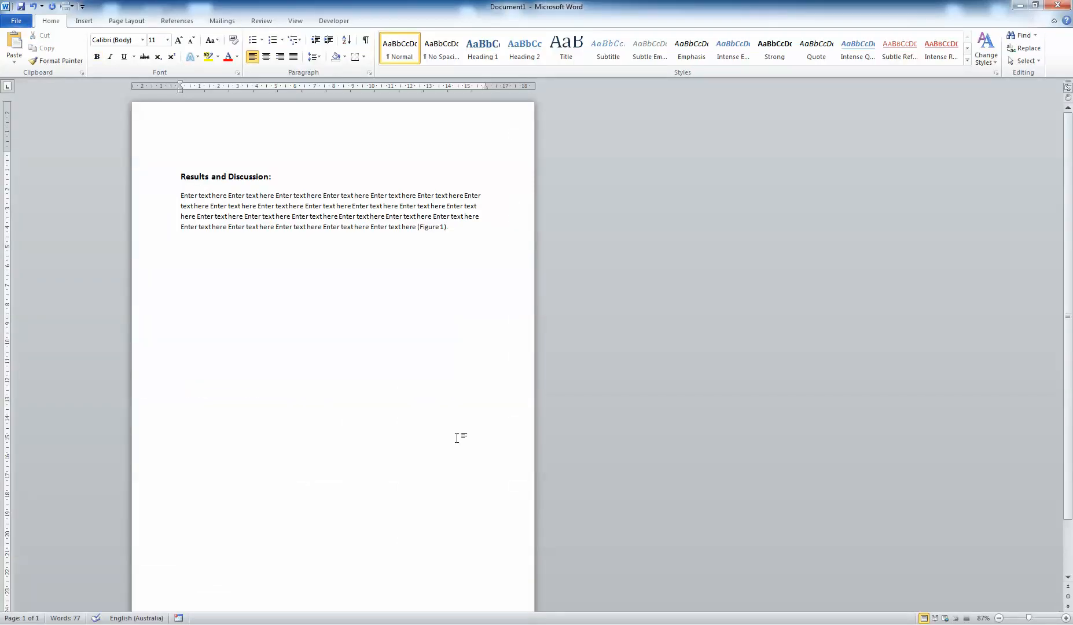
key(ctrl+v)
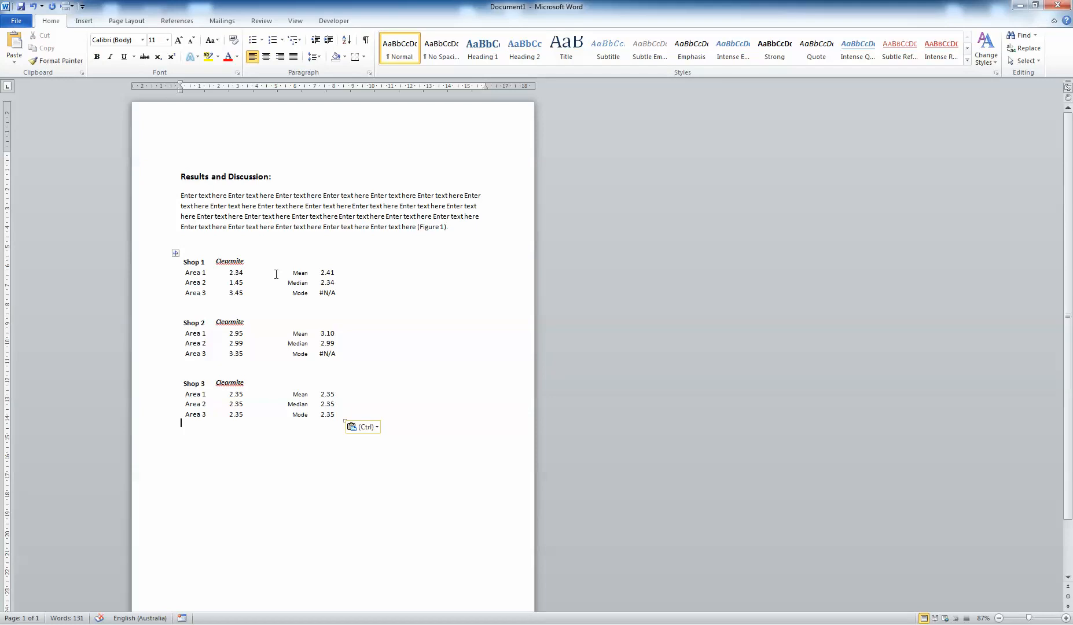
Center the pasted table on the page.
click(175, 253)
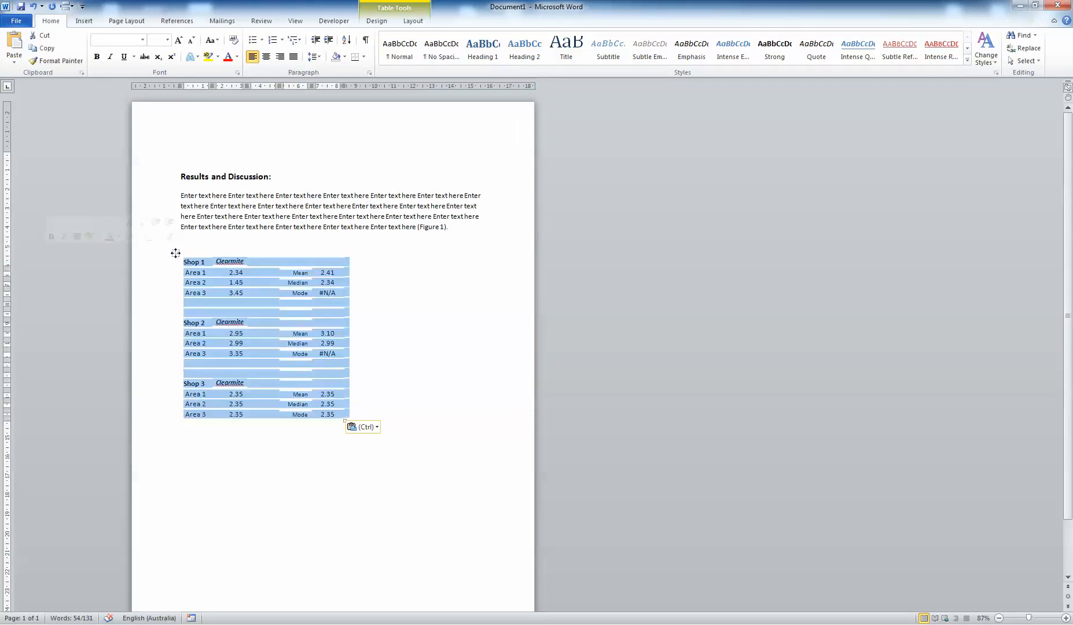
click(266, 56)
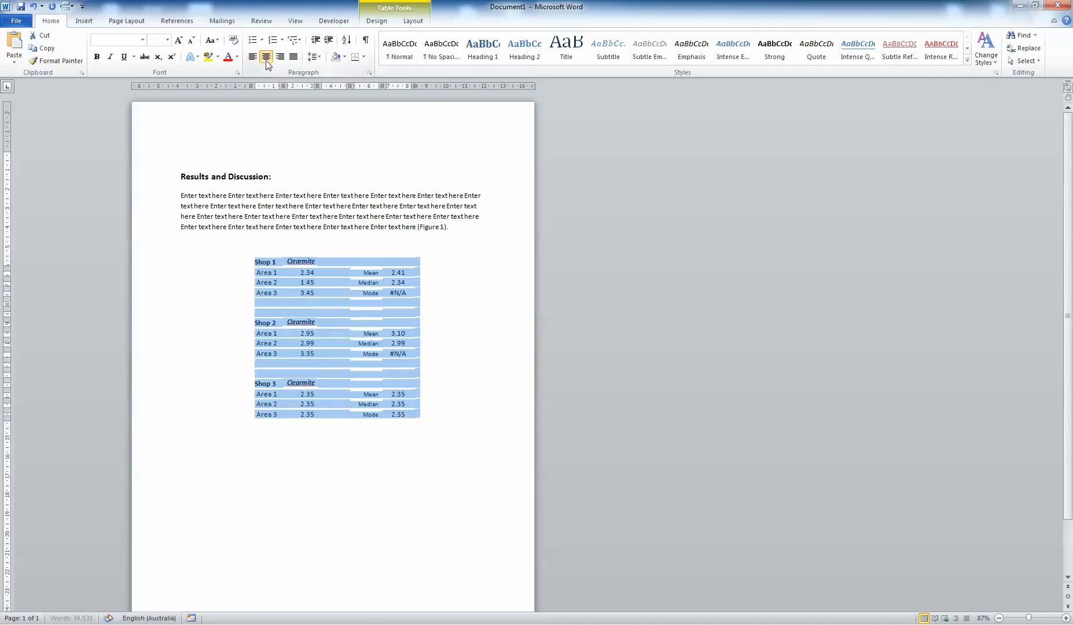
click(325, 280)
Add a bottom border beneath the Shop 1 header row of the table.
ctrl+scroll(325, 280, up, 3)
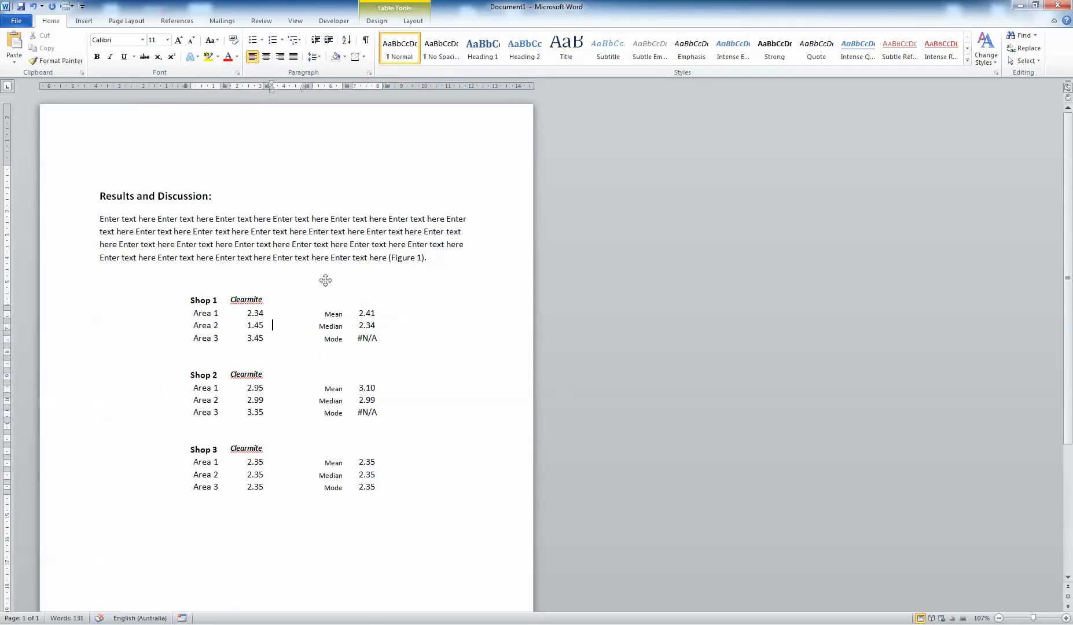
ctrl+scroll(325, 280, up, 2)
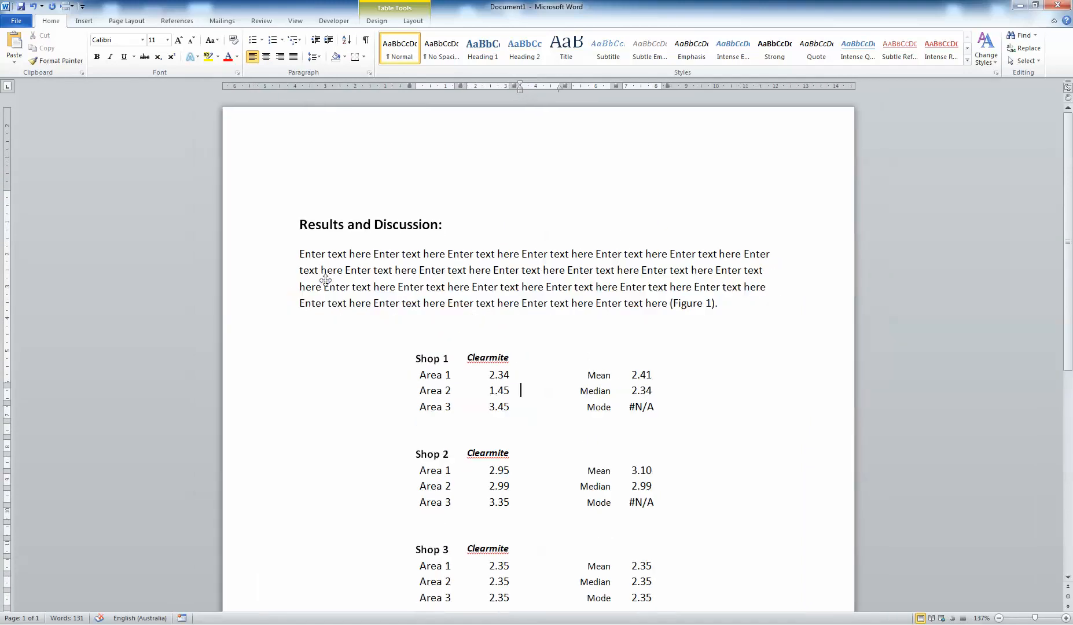
ctrl+scroll(325, 280, down, 1)
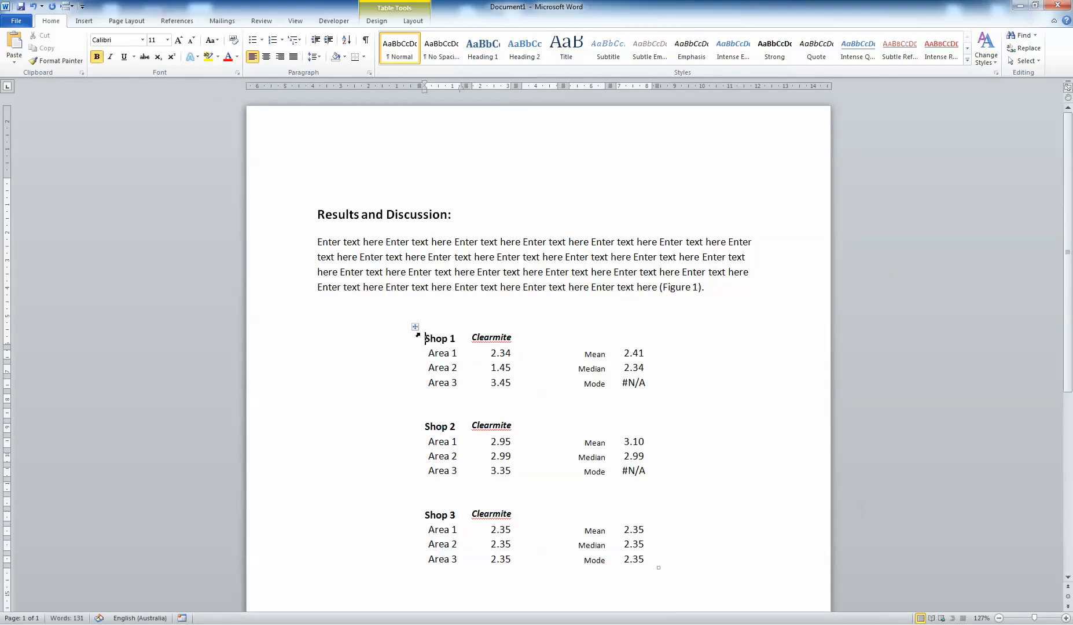
click(415, 328)
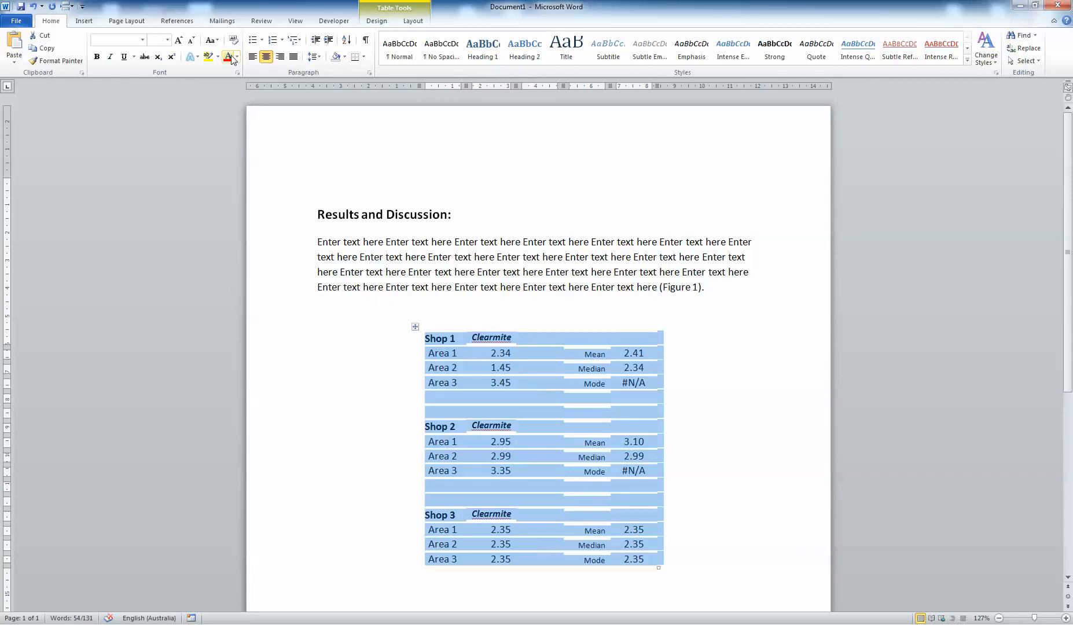
click(377, 21)
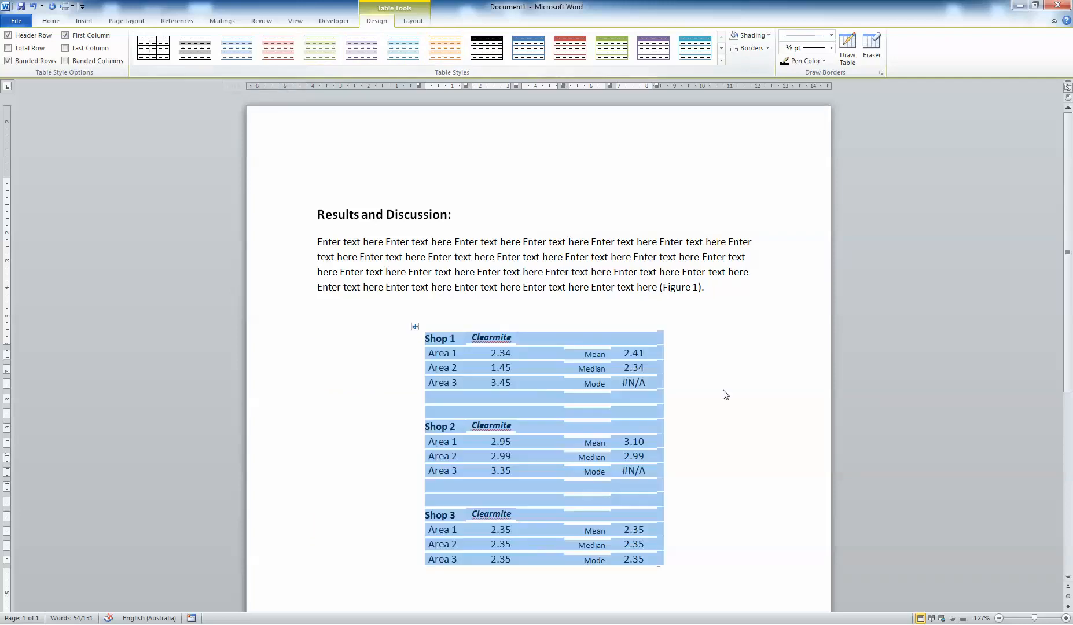
click(721, 395)
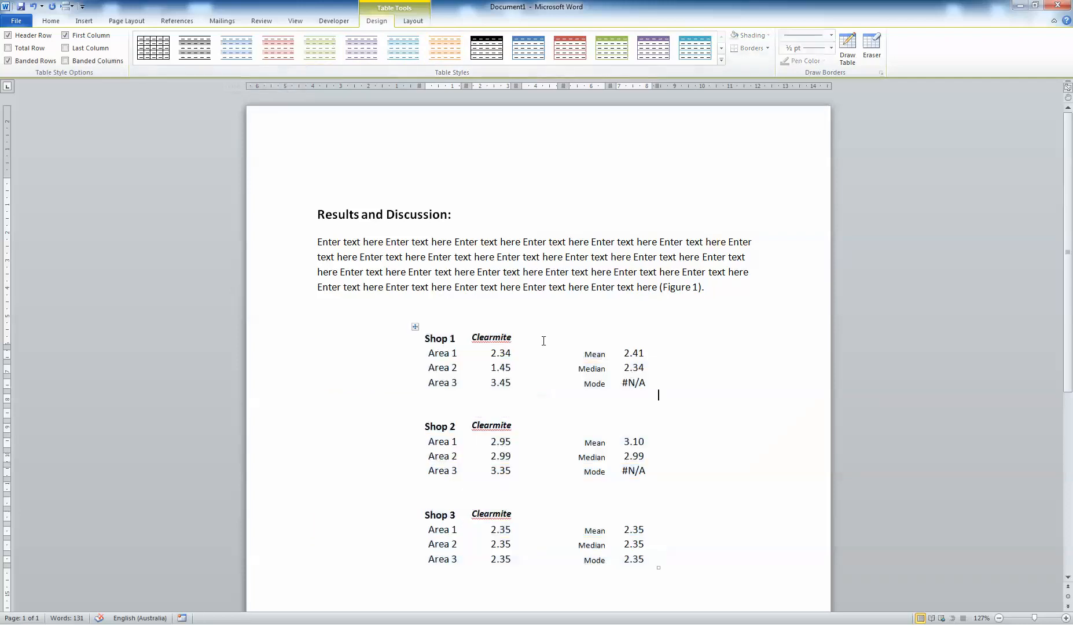
click(421, 340)
drag(421, 339, 619, 340)
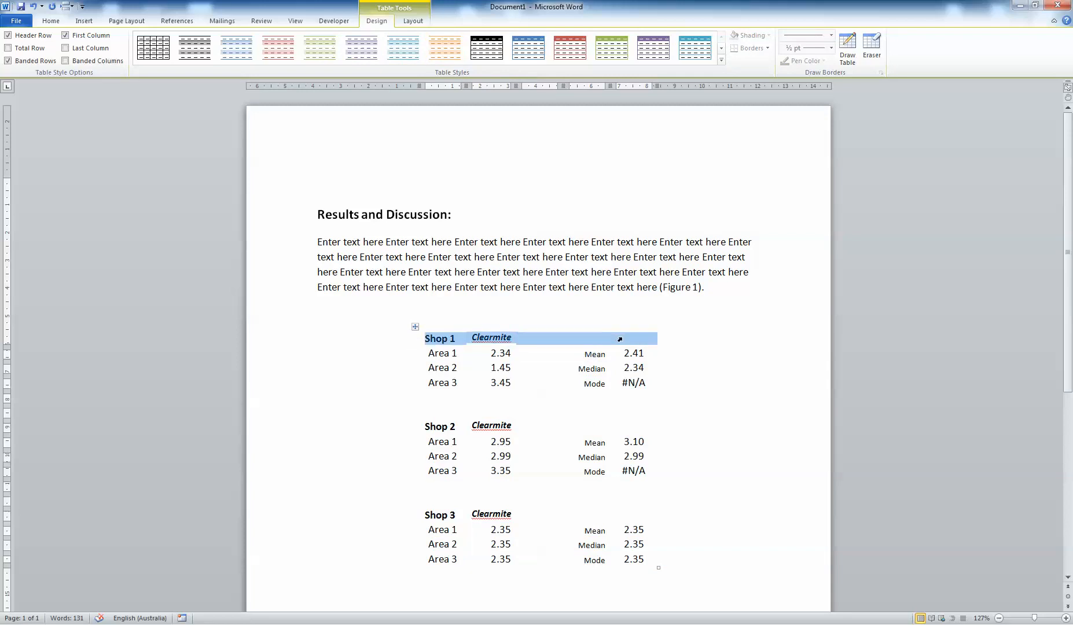
drag(620, 339, 621, 338)
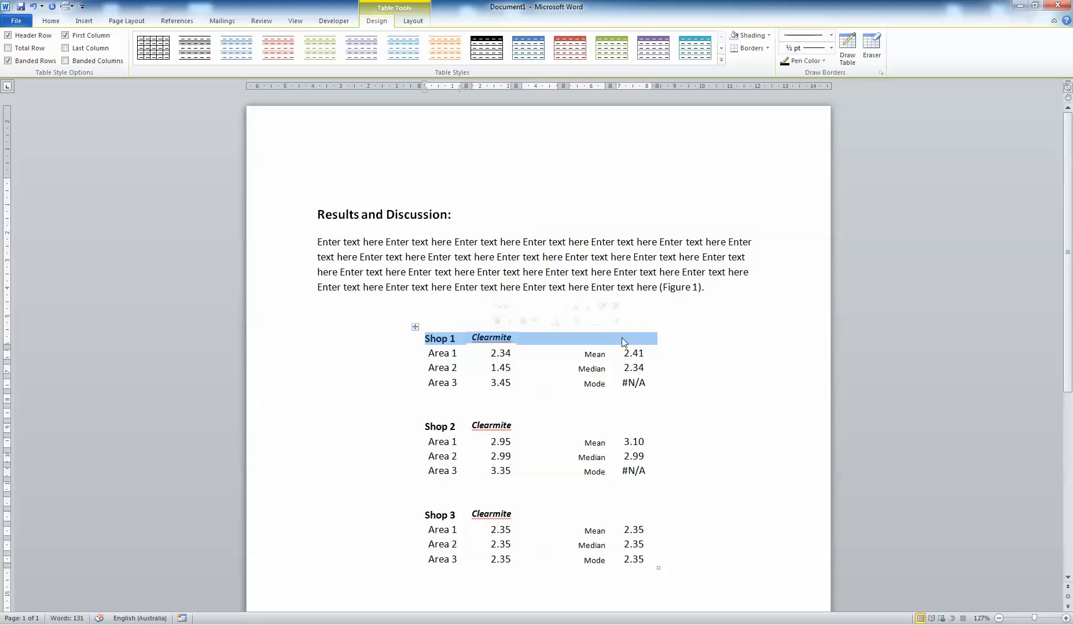
click(748, 48)
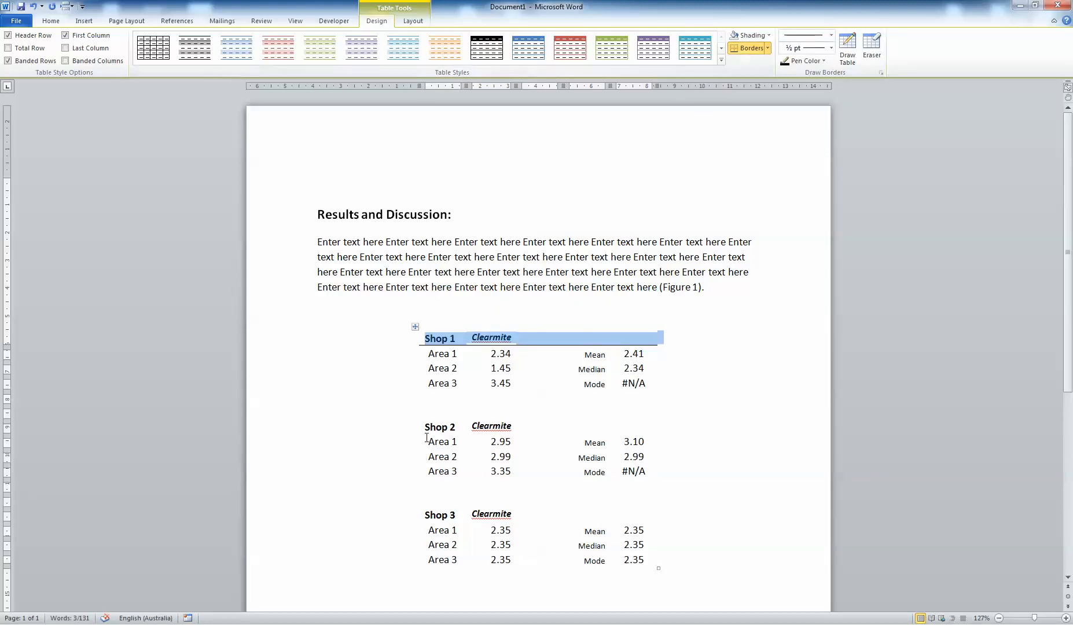
Add bottom borders beneath the Shop 2 and Shop 3 header rows of the table.
drag(417, 428, 624, 424)
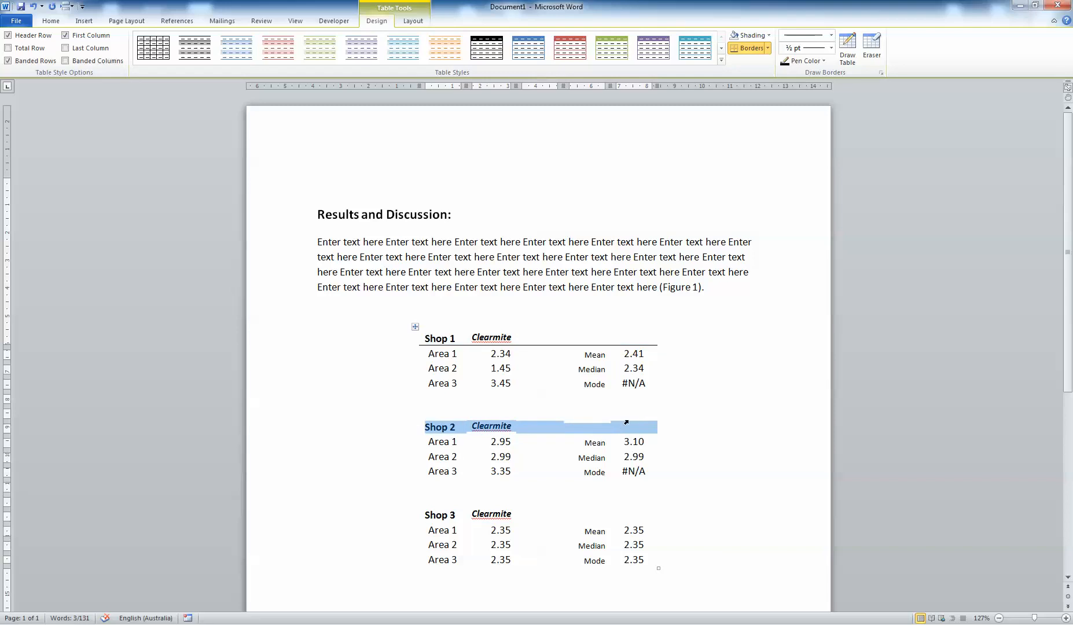
click(747, 49)
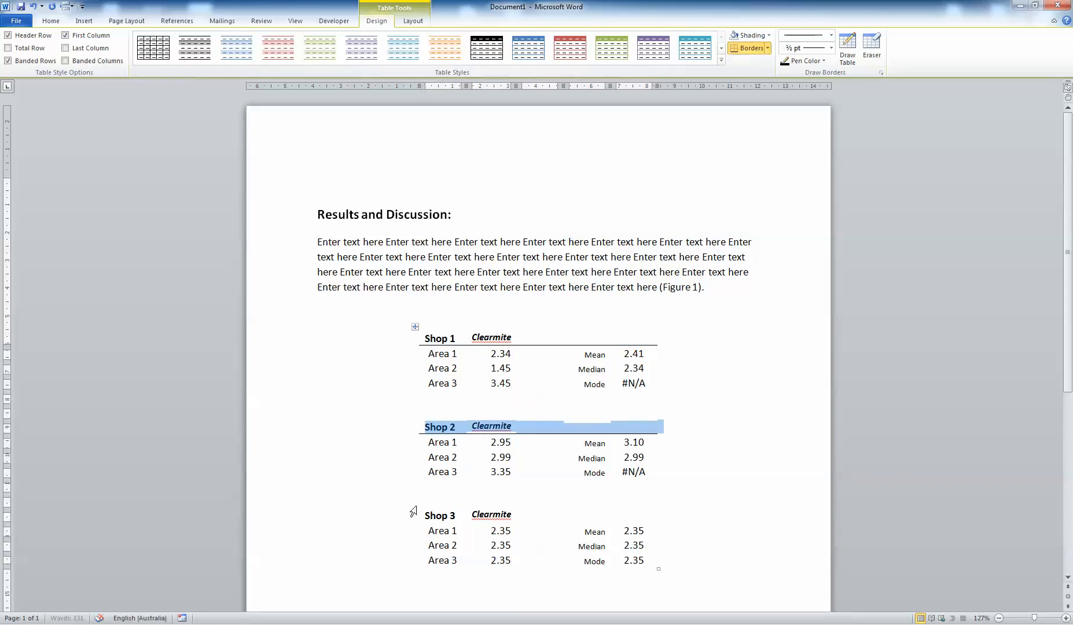
drag(417, 513, 622, 517)
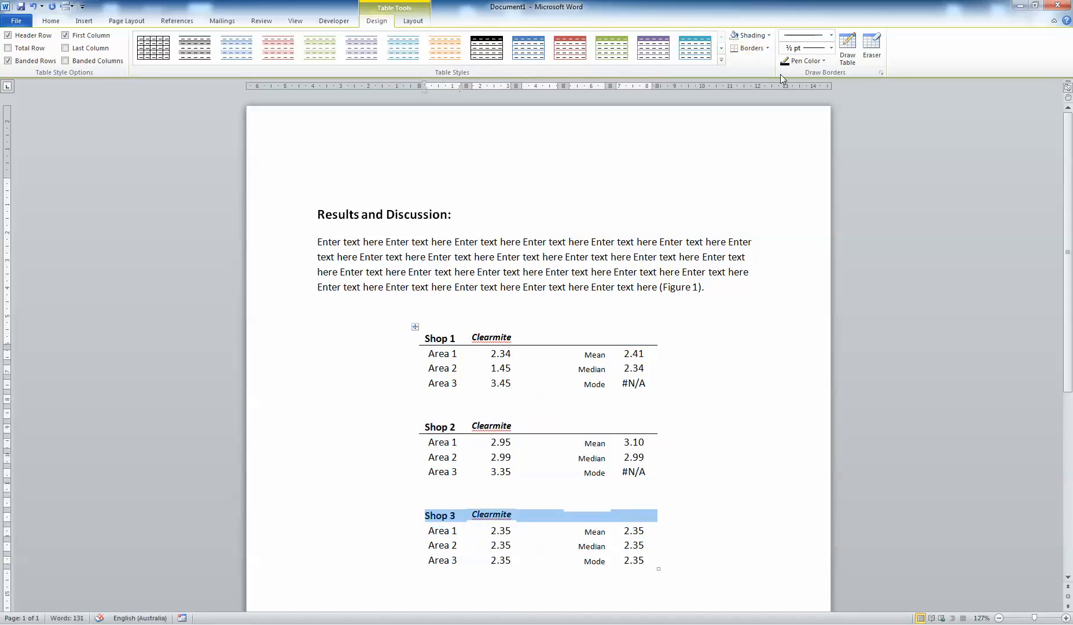
click(748, 48)
click(815, 298)
Select the whole table and start inserting a caption using the Table label.
scroll(815, 299, down, 1)
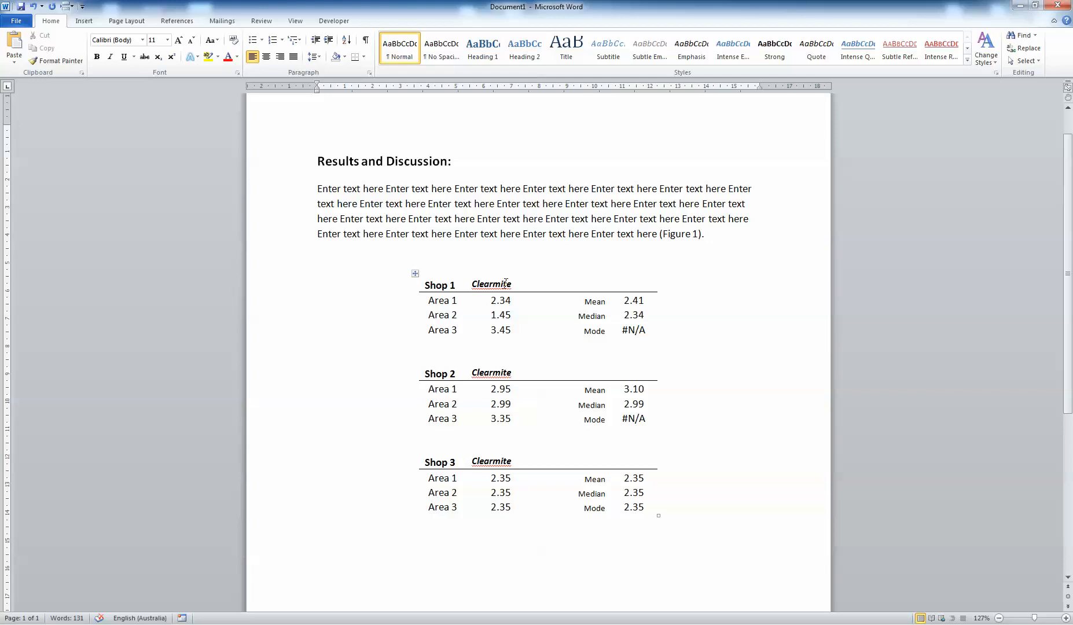
click(425, 285)
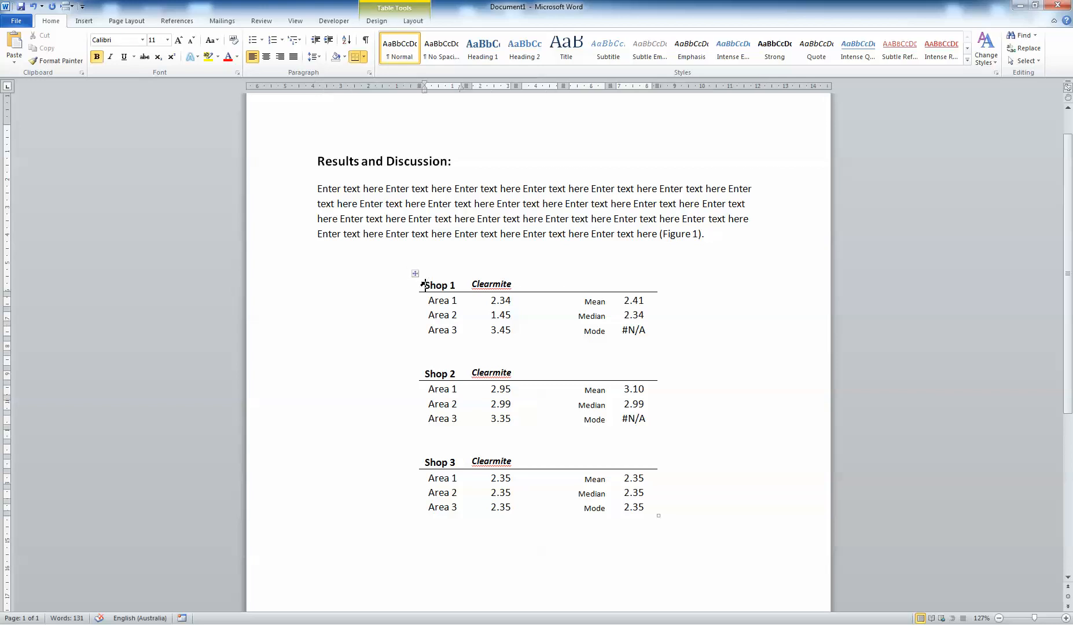
click(415, 273)
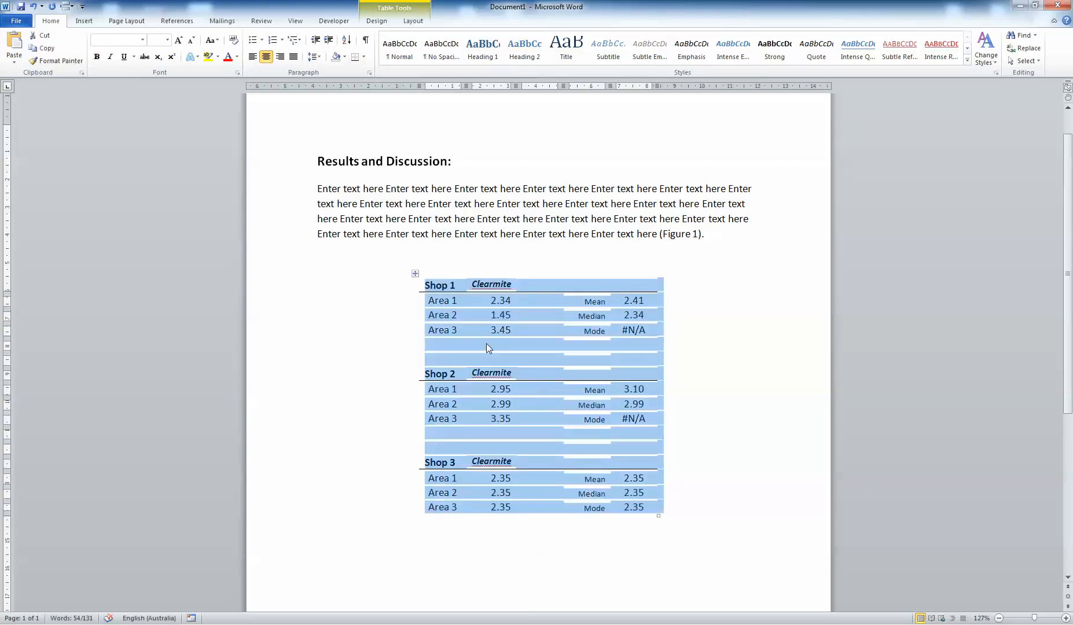
right_click(415, 275)
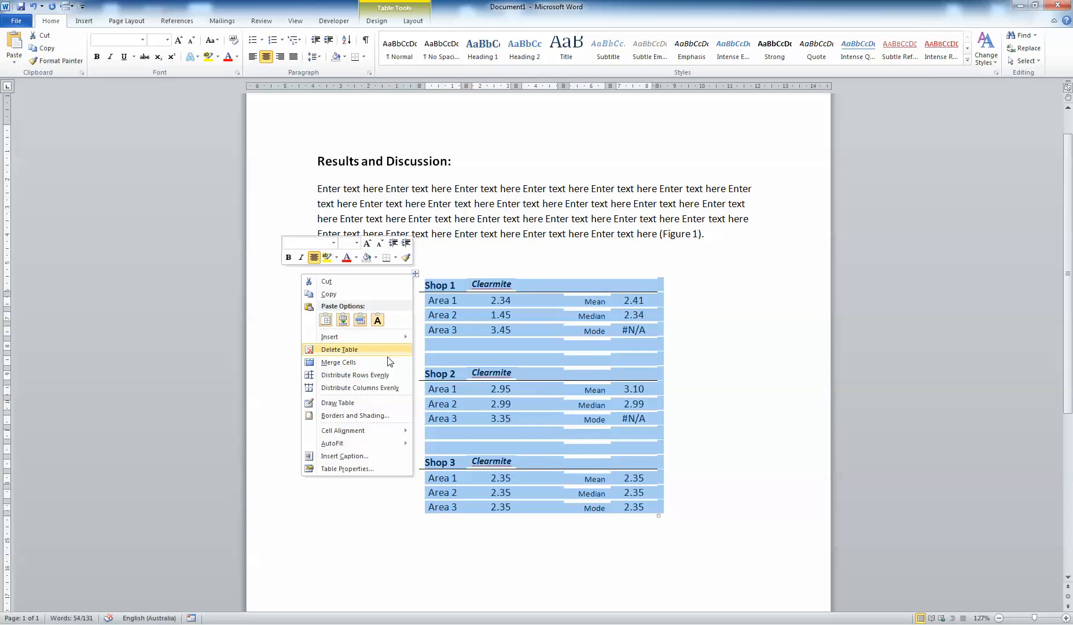
click(378, 463)
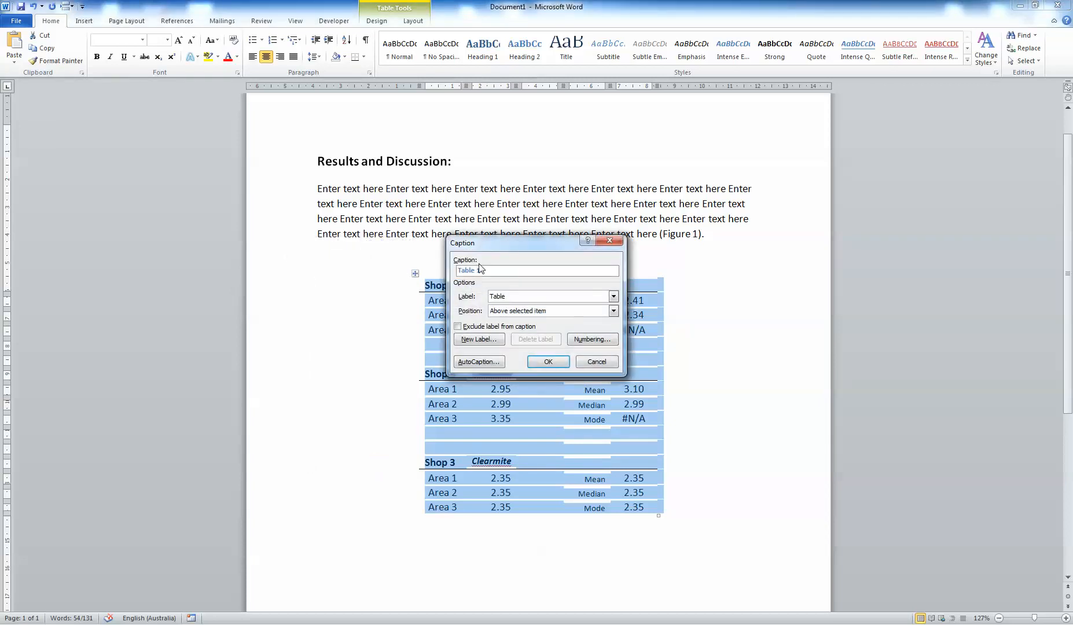
click(549, 297)
click(548, 297)
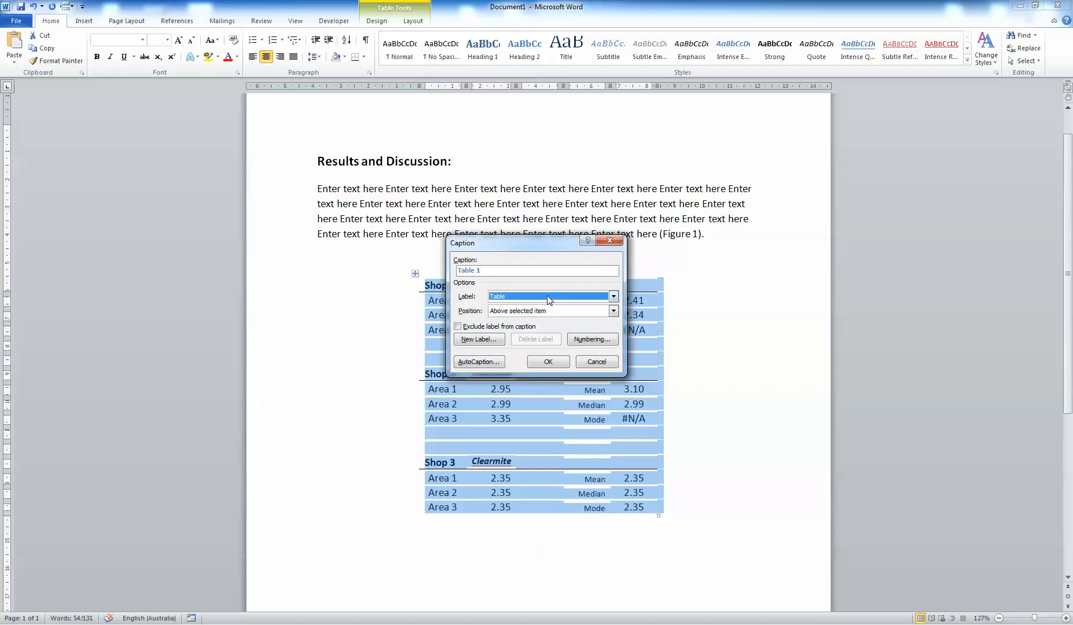
click(548, 297)
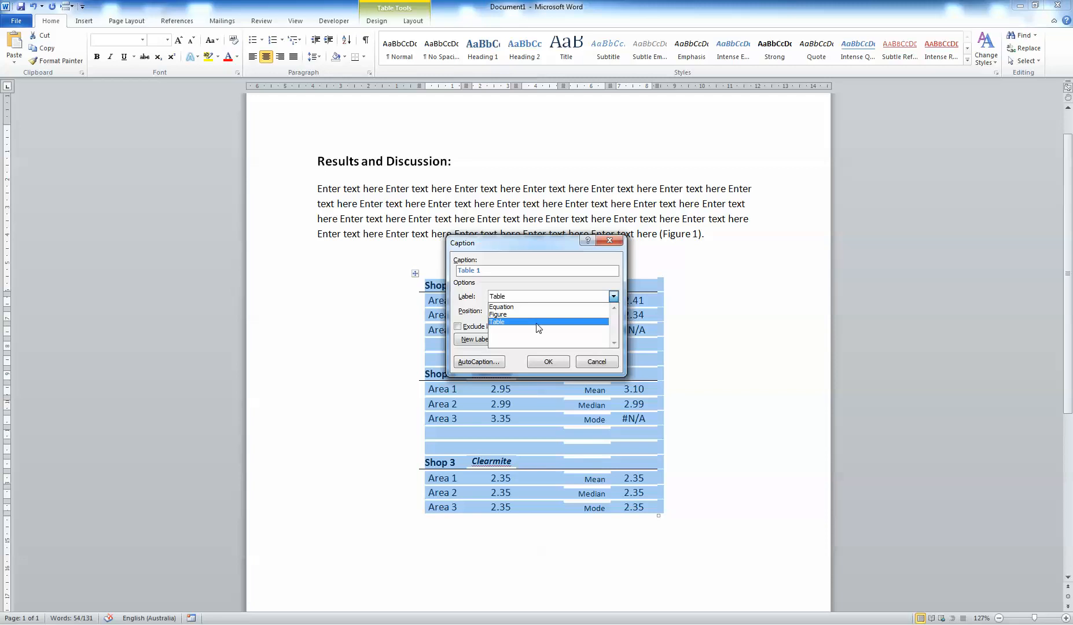
click(537, 322)
Enter the caption text ': Say what you have to say about the table in detail.' and place it above the table.
click(493, 272)
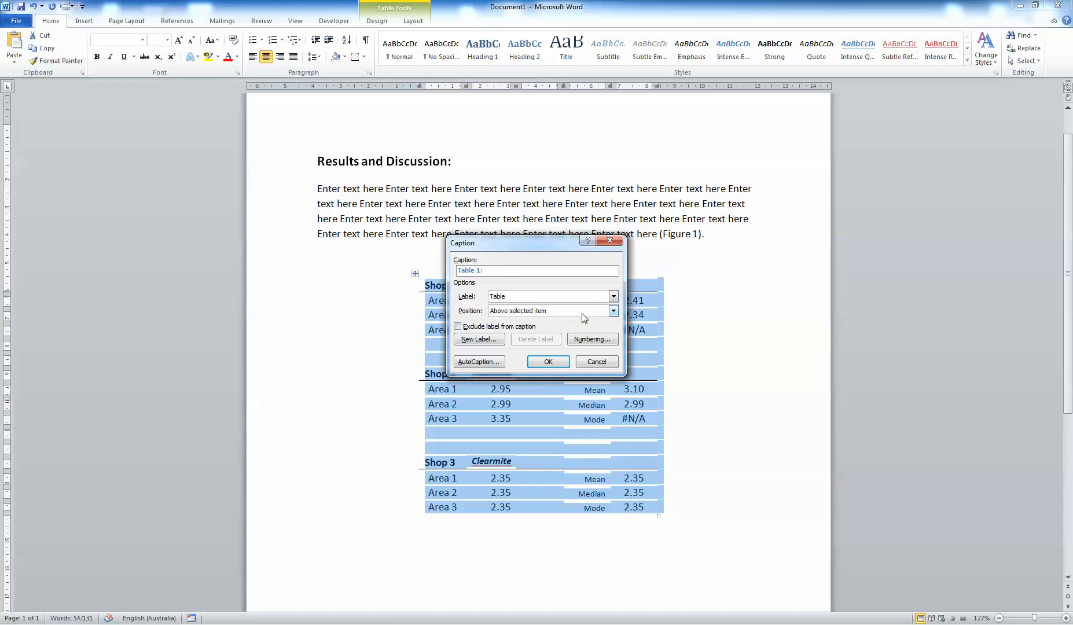
text(: E)
key(BackSpace)
text(Say what you have)
text( to say )
text(about the table in detai)
text(l.)
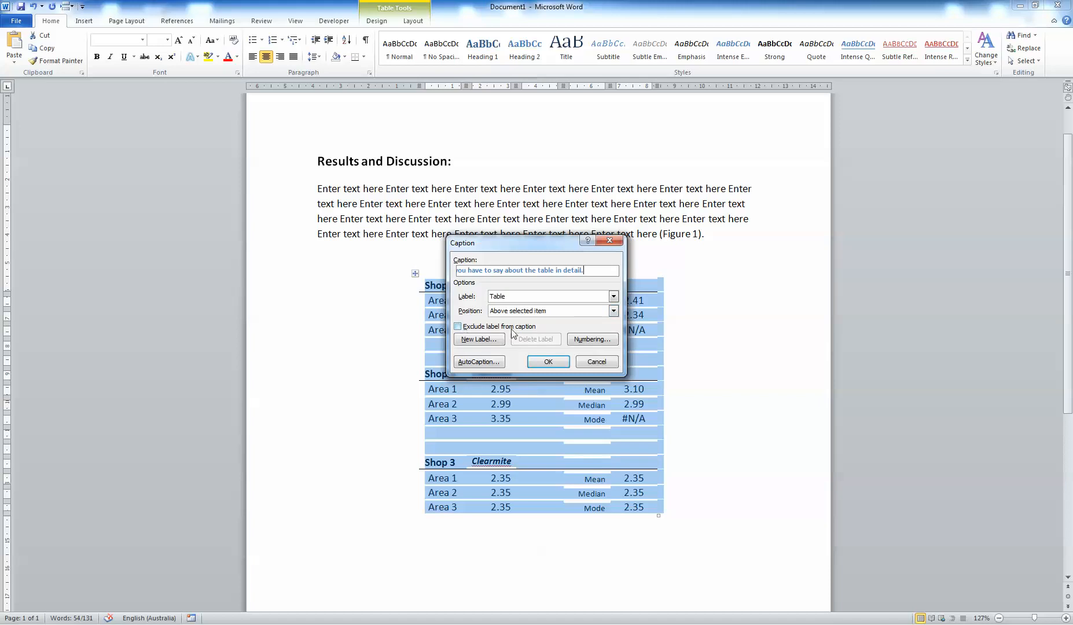
drag(490, 275, 331, 262)
click(498, 276)
key(Left)
key(Left)
key(Left)
key(Left)
key(Left)
key(Left)
key(Left)
key(Left)
key(Left)
key(Left)
key(Left)
key(Left)
key(Left)
key(Left)
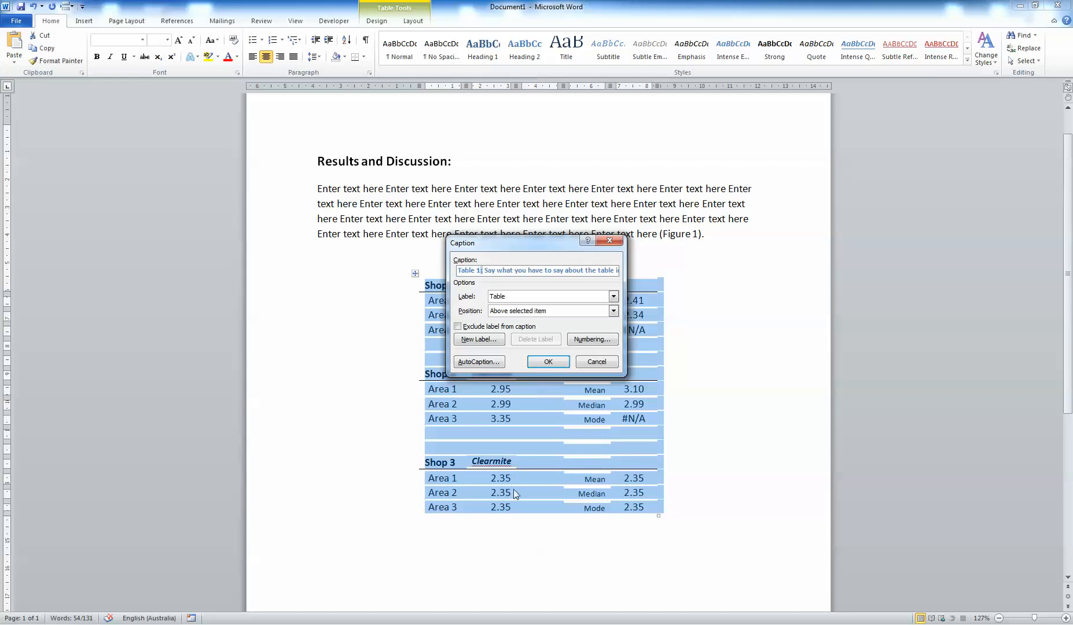
click(522, 297)
click(517, 318)
click(520, 313)
click(520, 313)
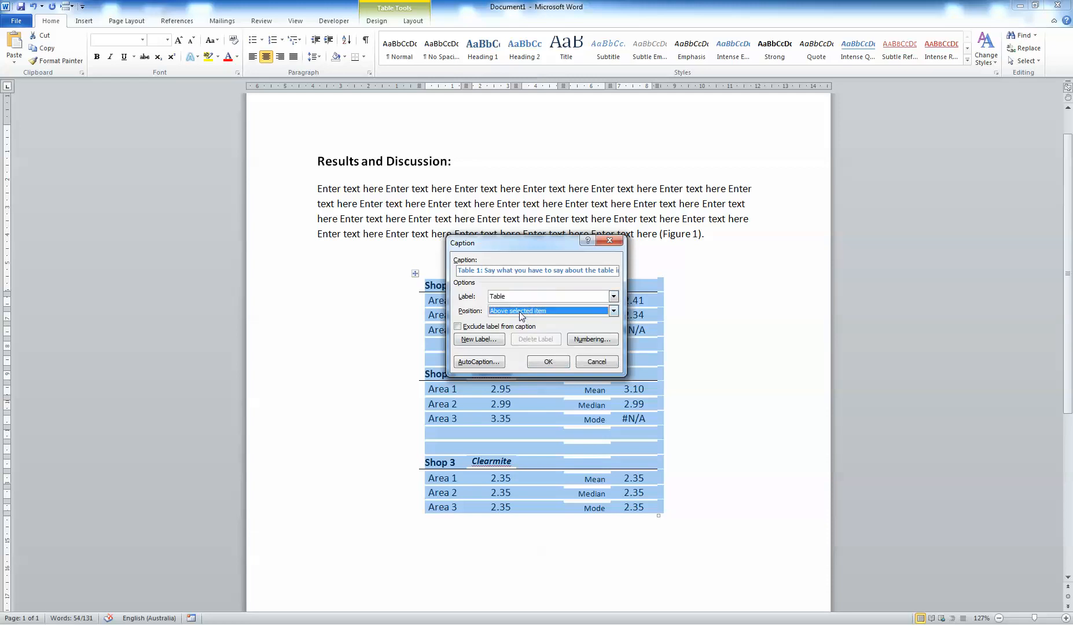
click(543, 364)
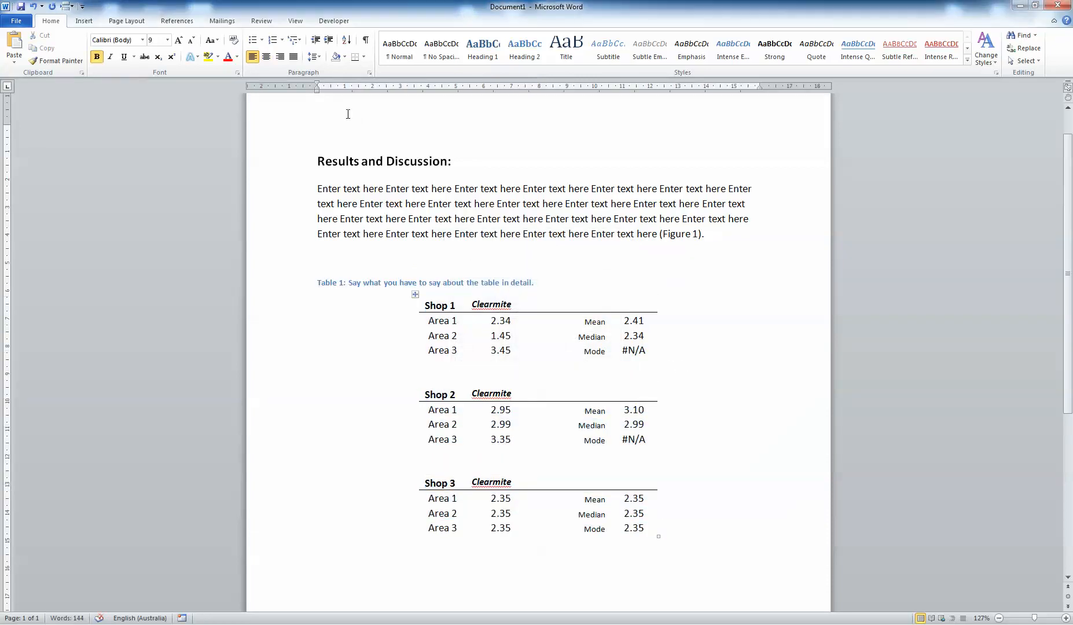
Center the table caption on the page.
click(266, 56)
click(723, 408)
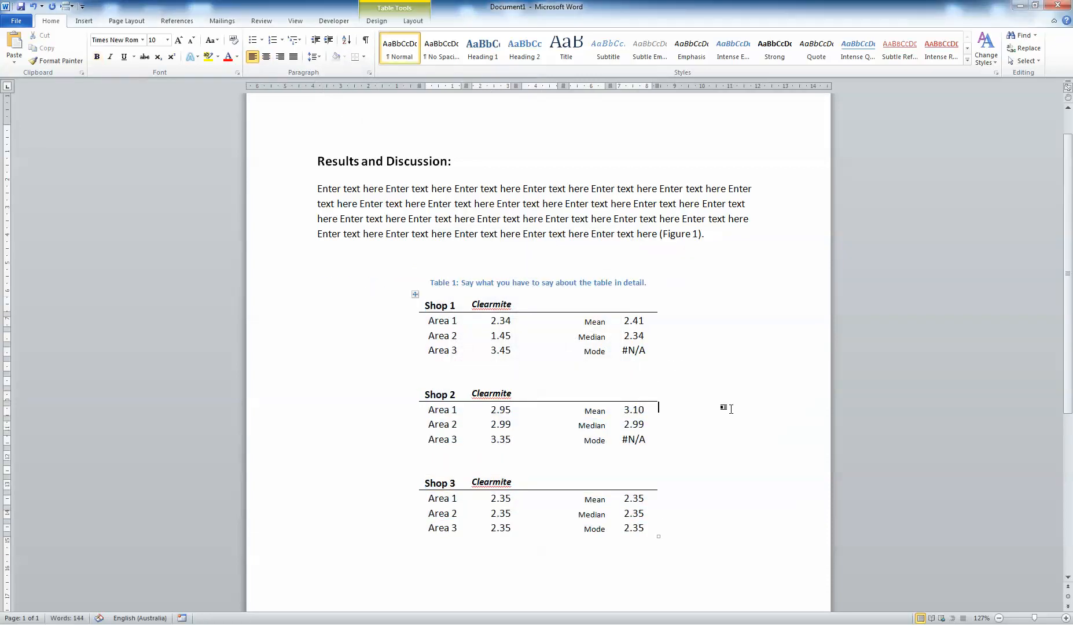
drag(463, 284, 660, 295)
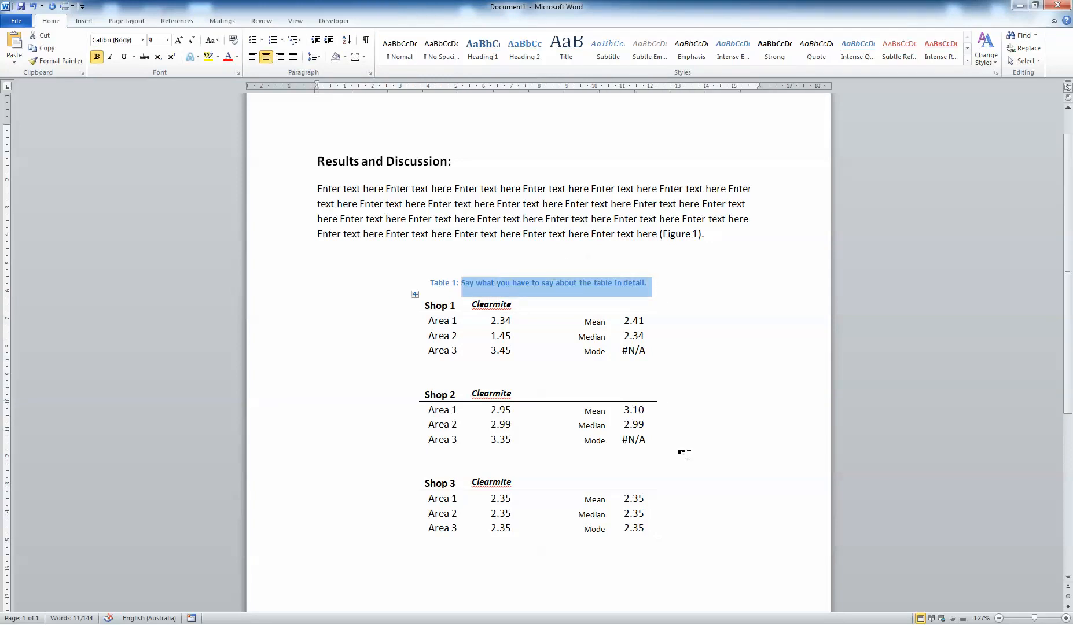
click(686, 455)
click(606, 282)
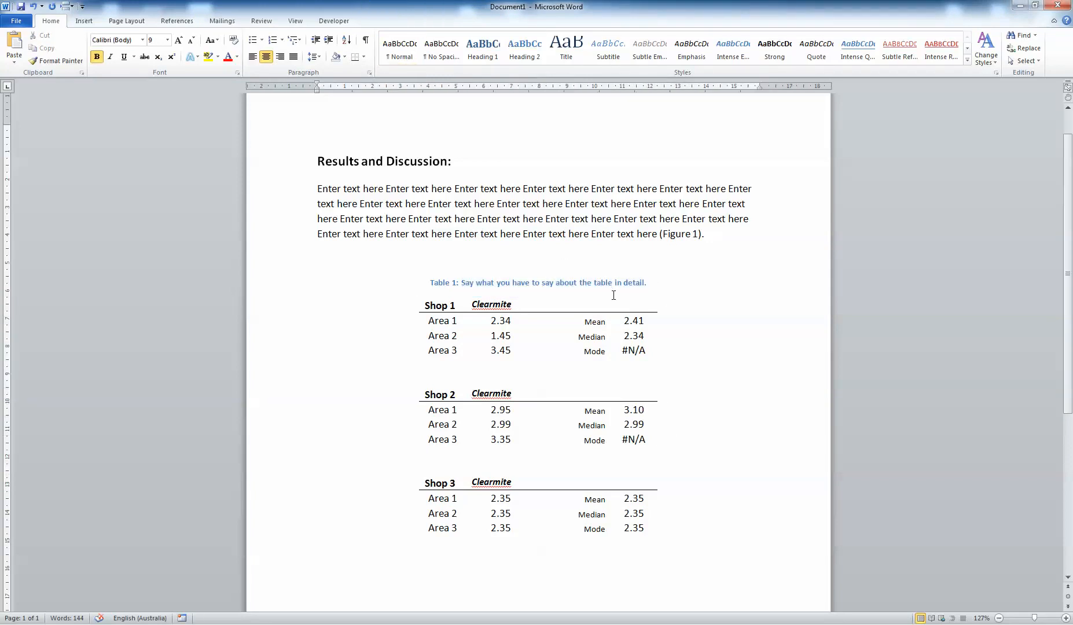
click(723, 525)
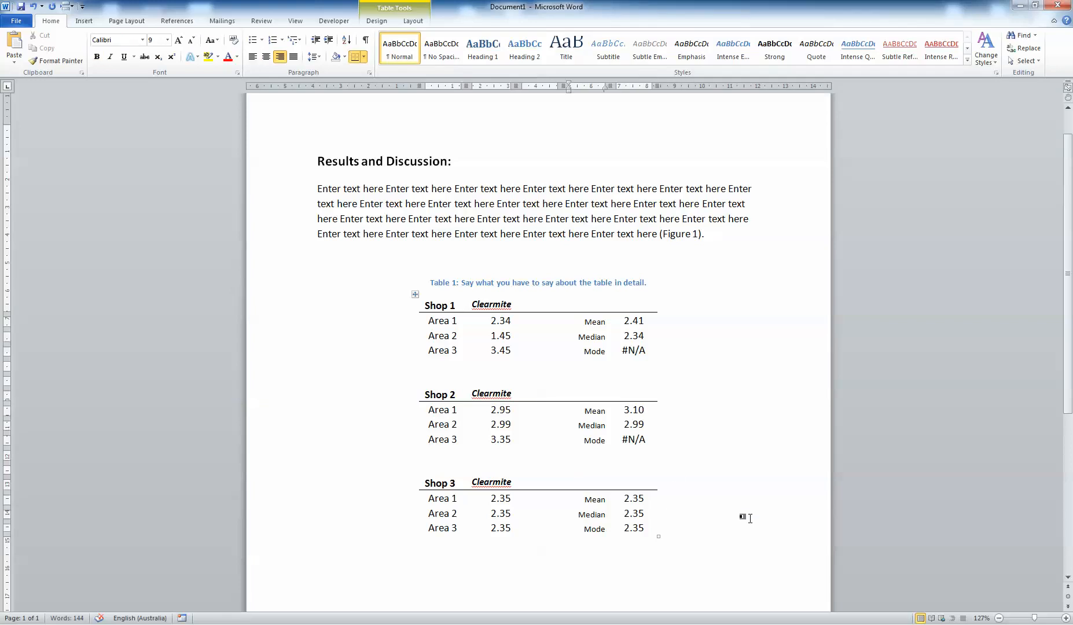
click(743, 576)
click(751, 431)
click(750, 503)
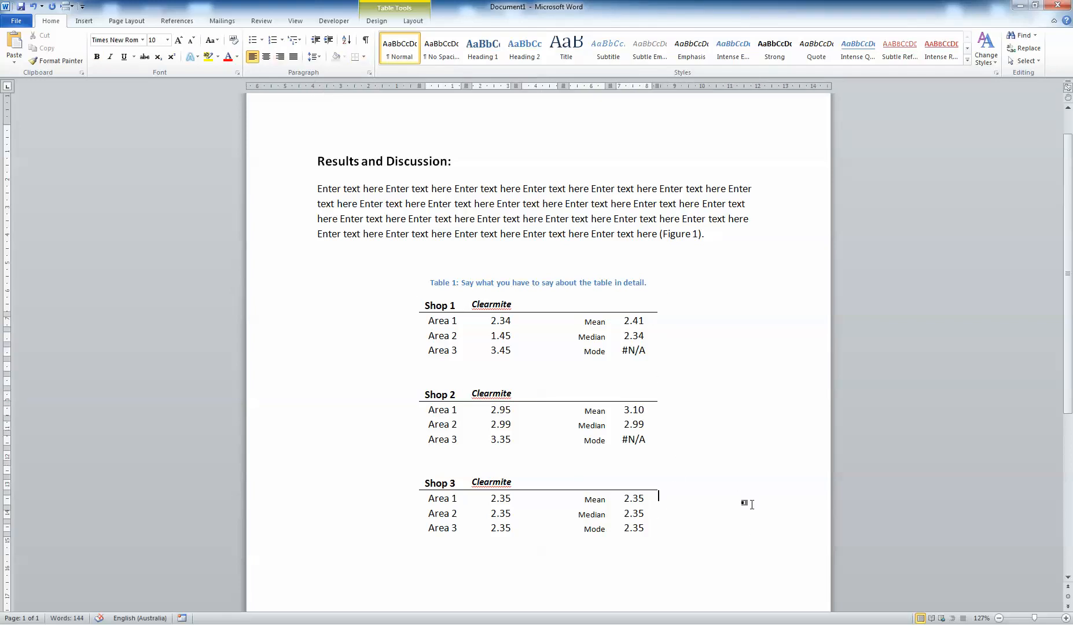
click(742, 558)
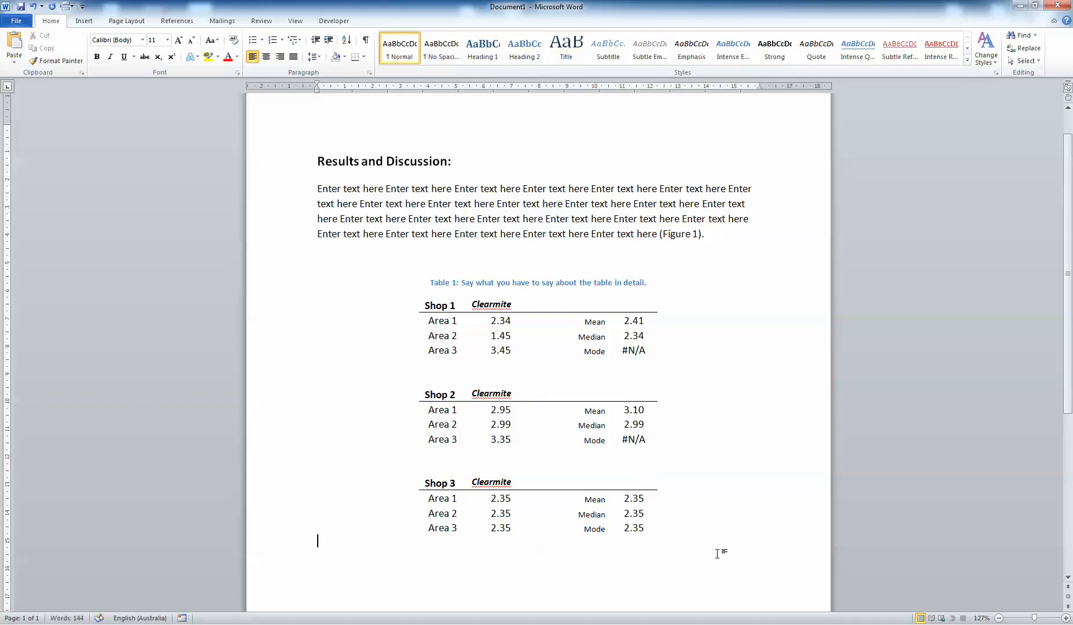
click(672, 498)
click(688, 514)
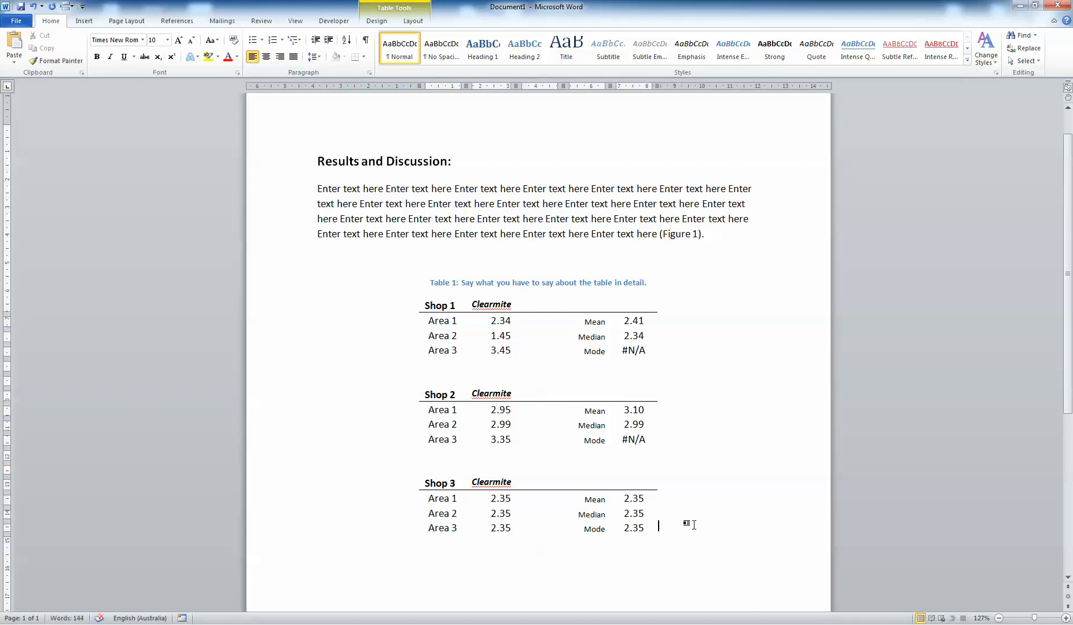
click(414, 295)
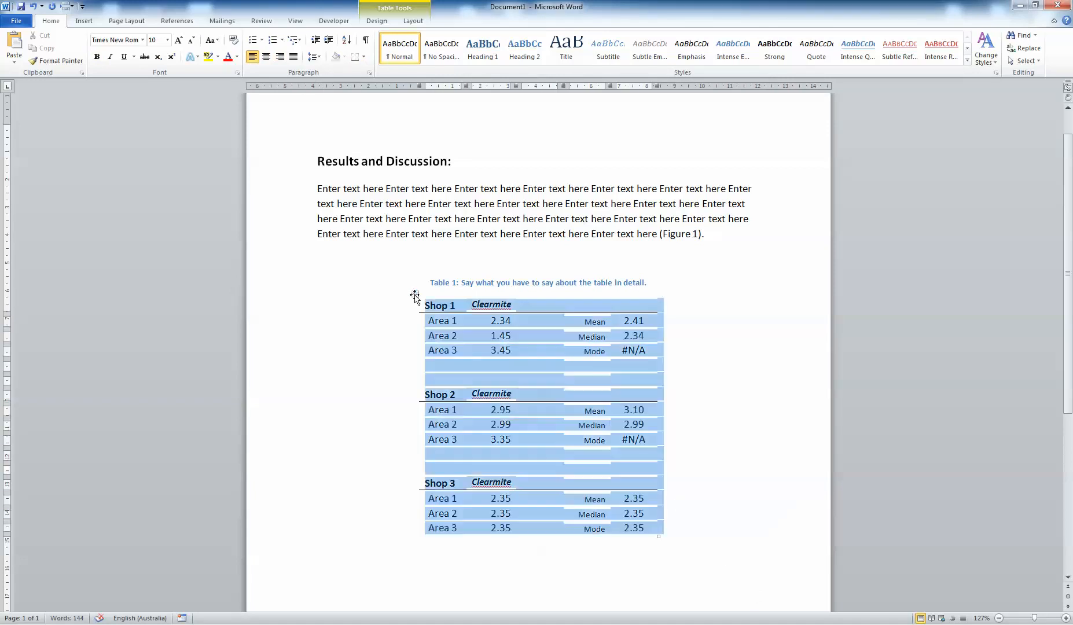
click(700, 536)
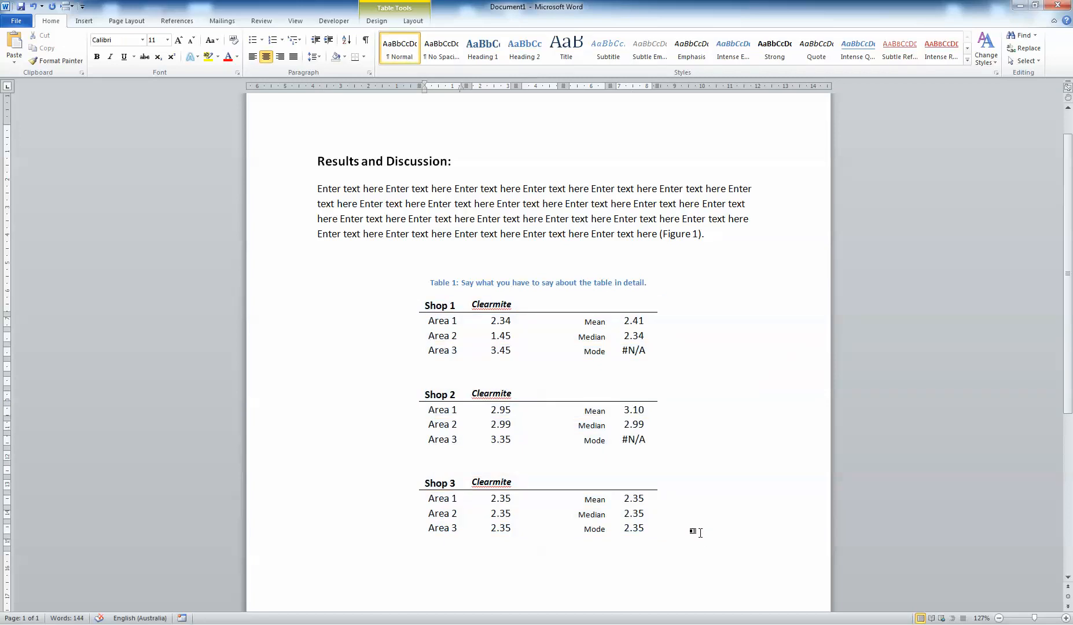
key(ctrl+l)
drag(420, 543, 551, 551)
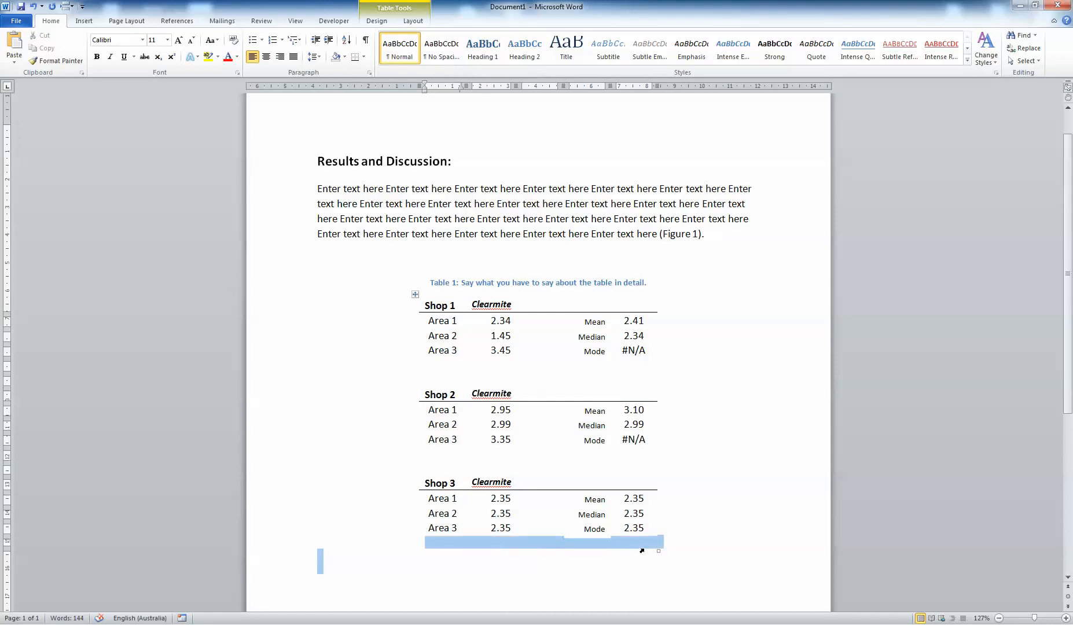
drag(642, 550, 659, 547)
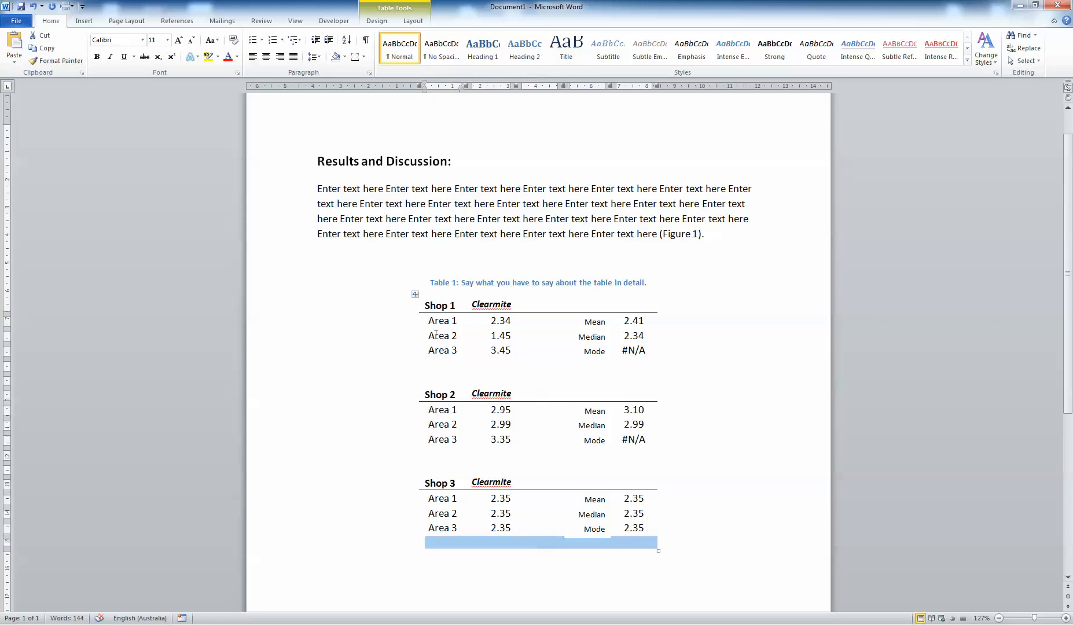
Apply all borders to the entire table.
click(415, 294)
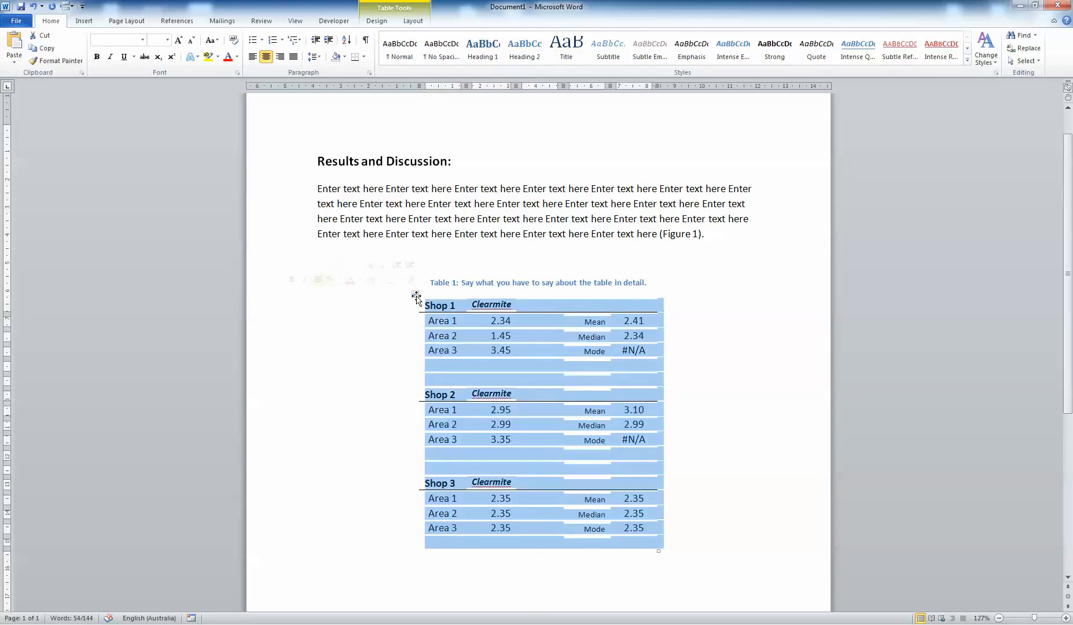
click(412, 21)
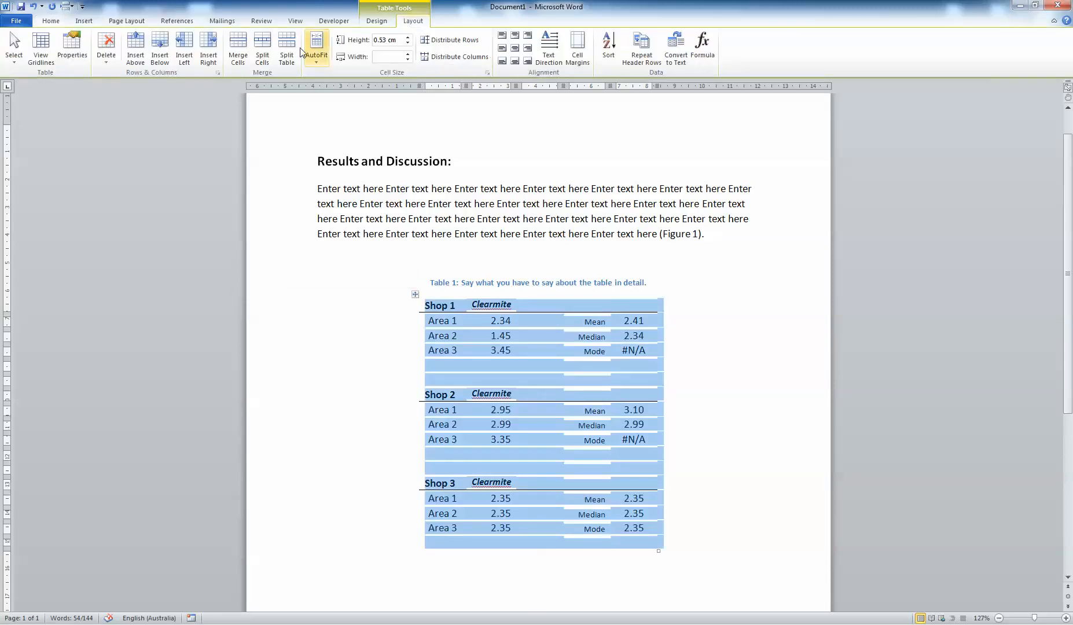
click(39, 22)
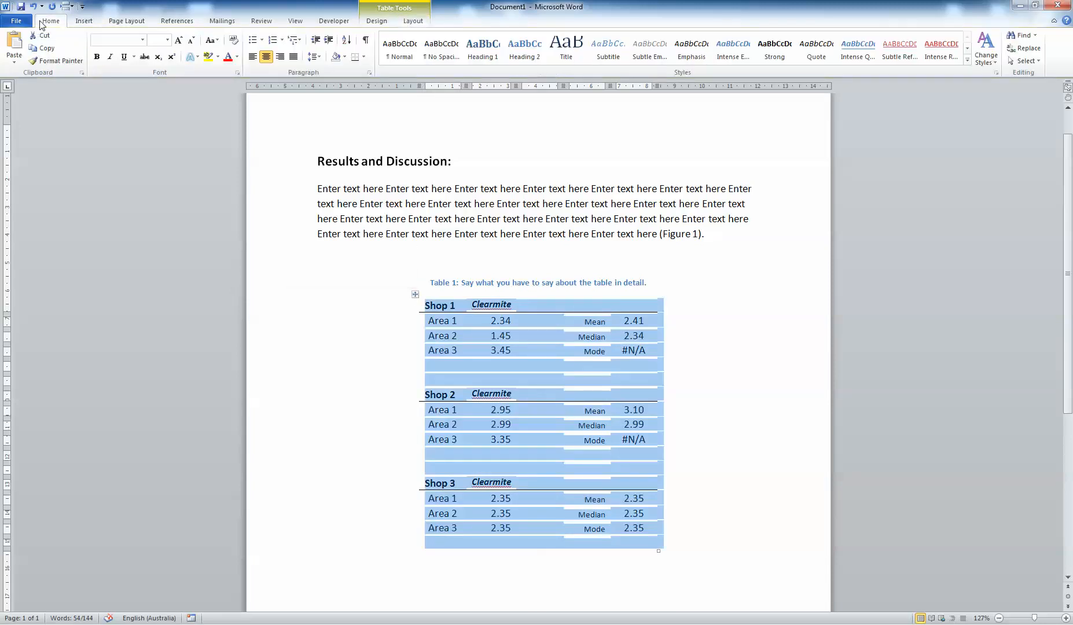
click(364, 57)
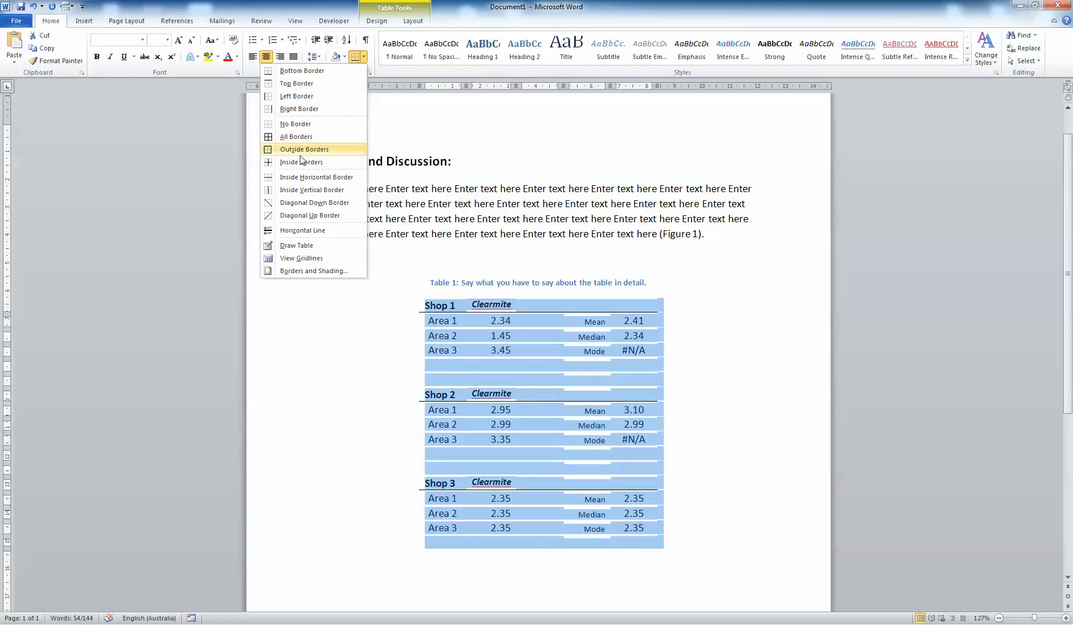
click(296, 137)
click(679, 338)
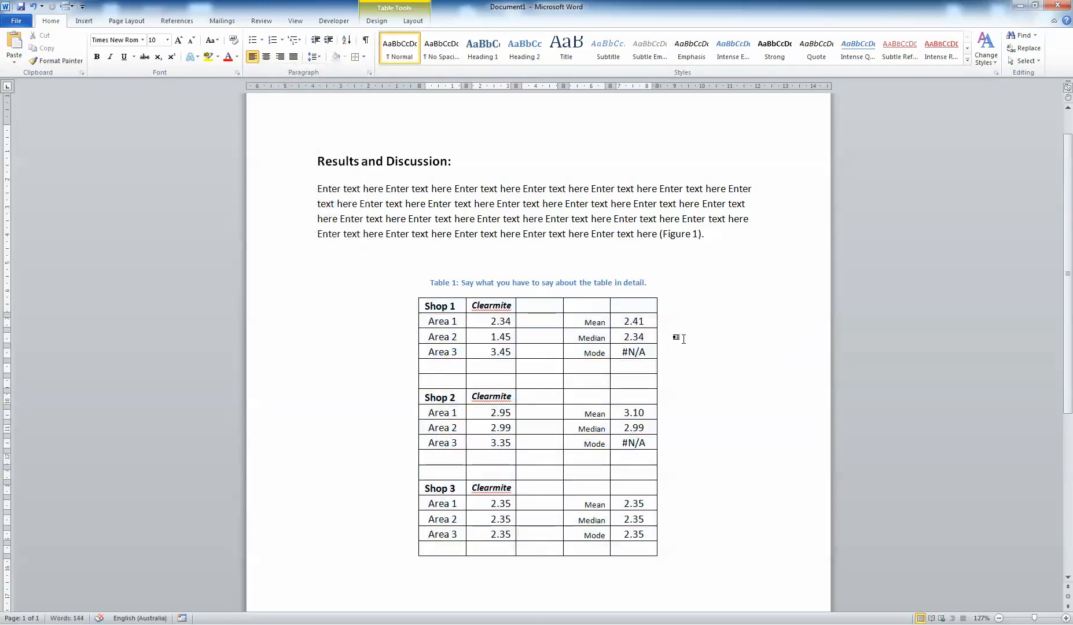
Delete the empty row below the Shop 1 block, shifting cells left.
drag(419, 368, 623, 368)
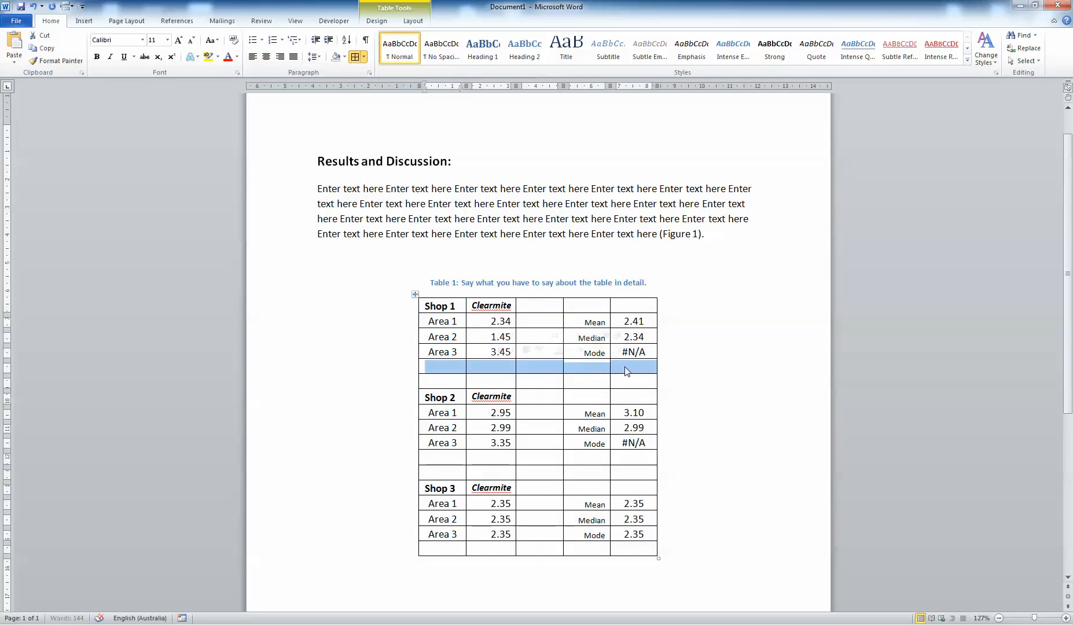
click(440, 367)
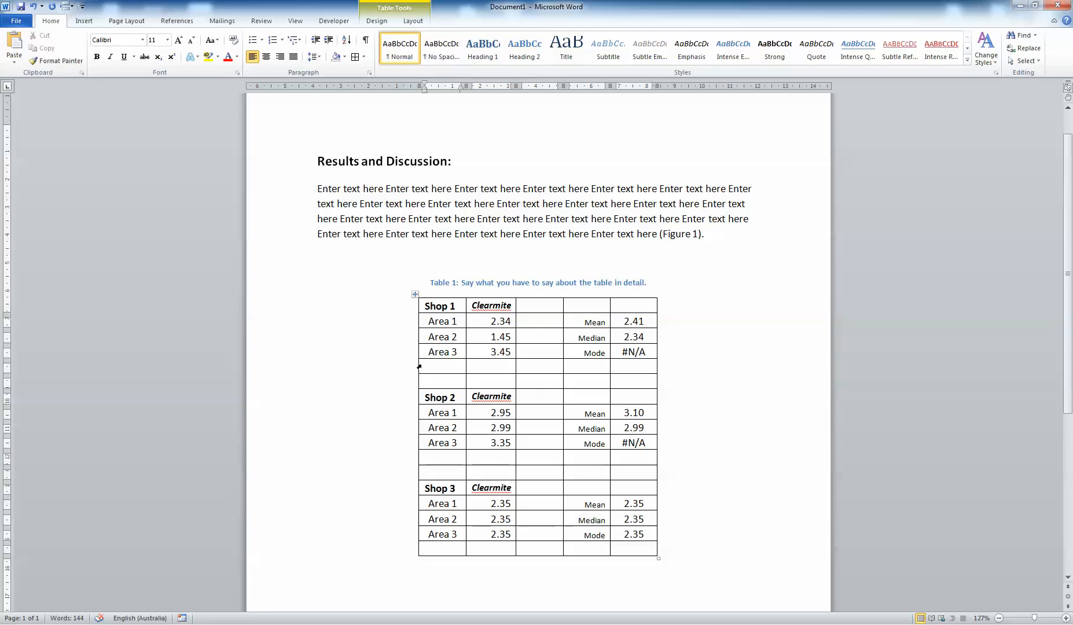
click(419, 367)
drag(421, 366, 638, 365)
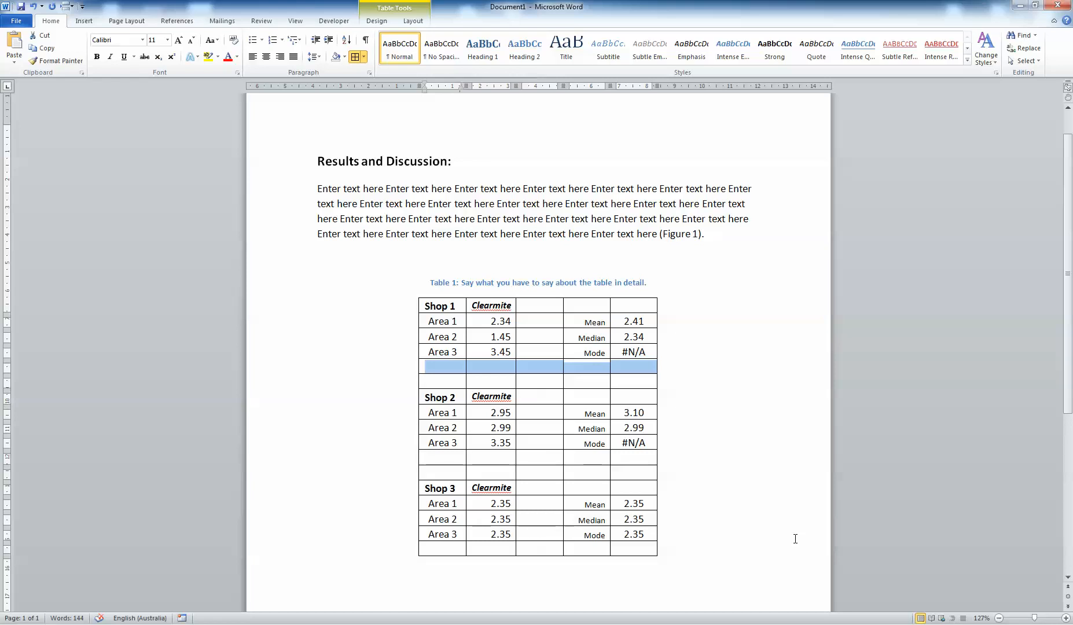
key(BackSpace)
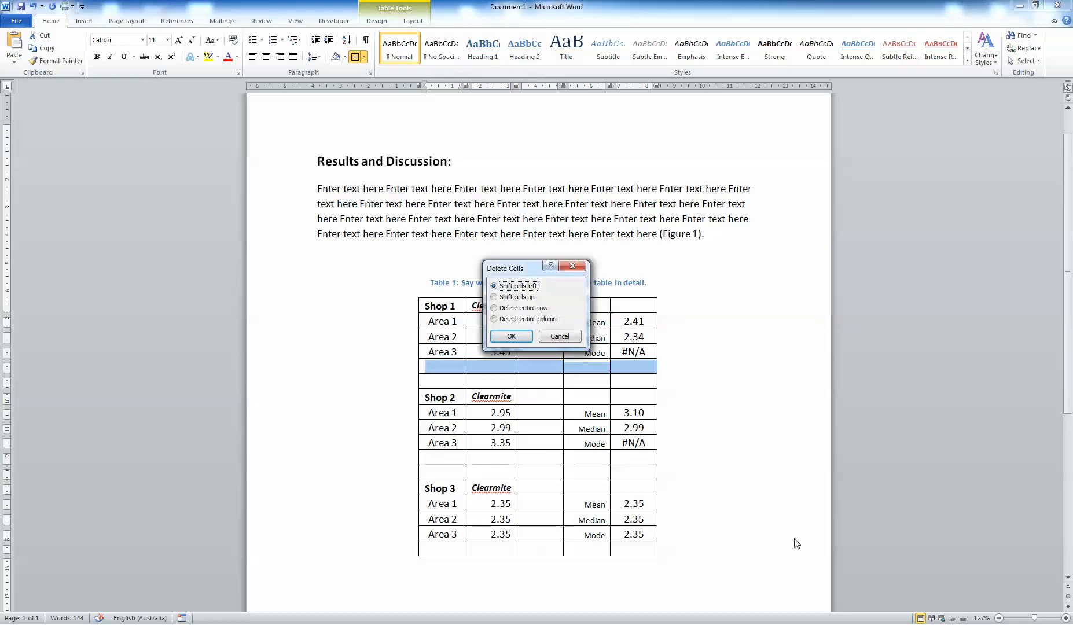
key(Return)
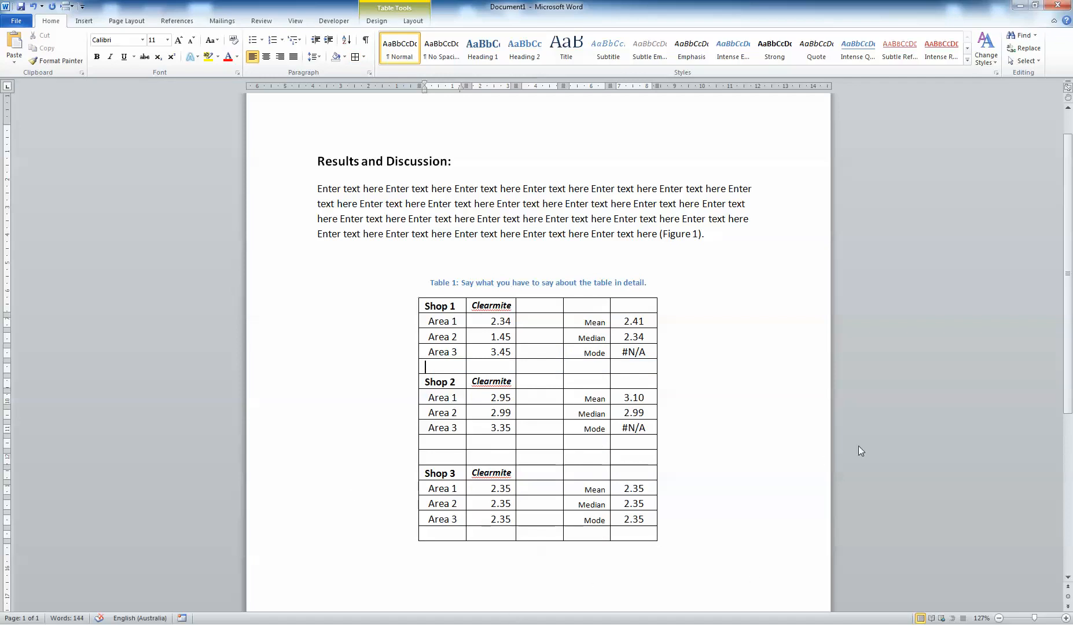
Undo the row deletion and the all-borders formatting on the table.
click(760, 363)
key(ctrl+z)
key(ctrl+z)
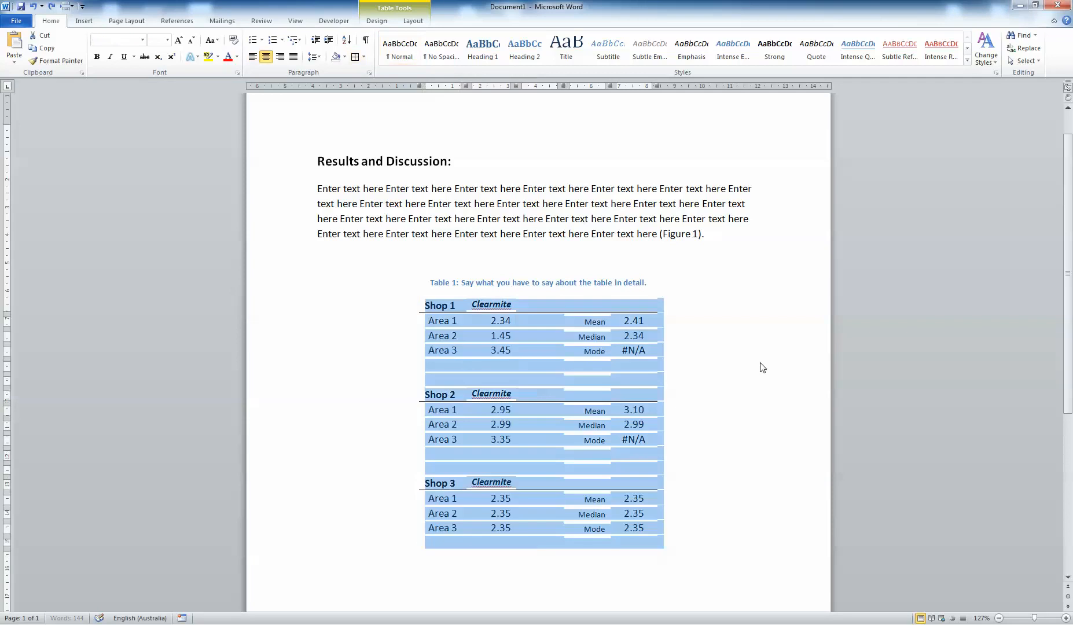
Delete one empty row below the Shop 1 block, shifting cells left.
click(758, 362)
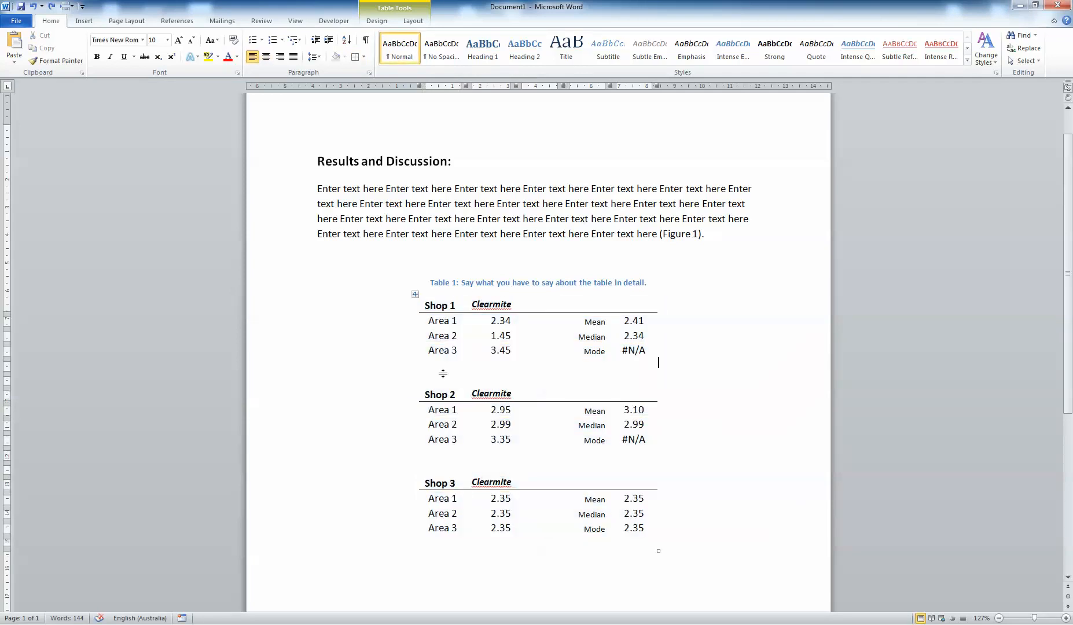
drag(419, 362, 656, 366)
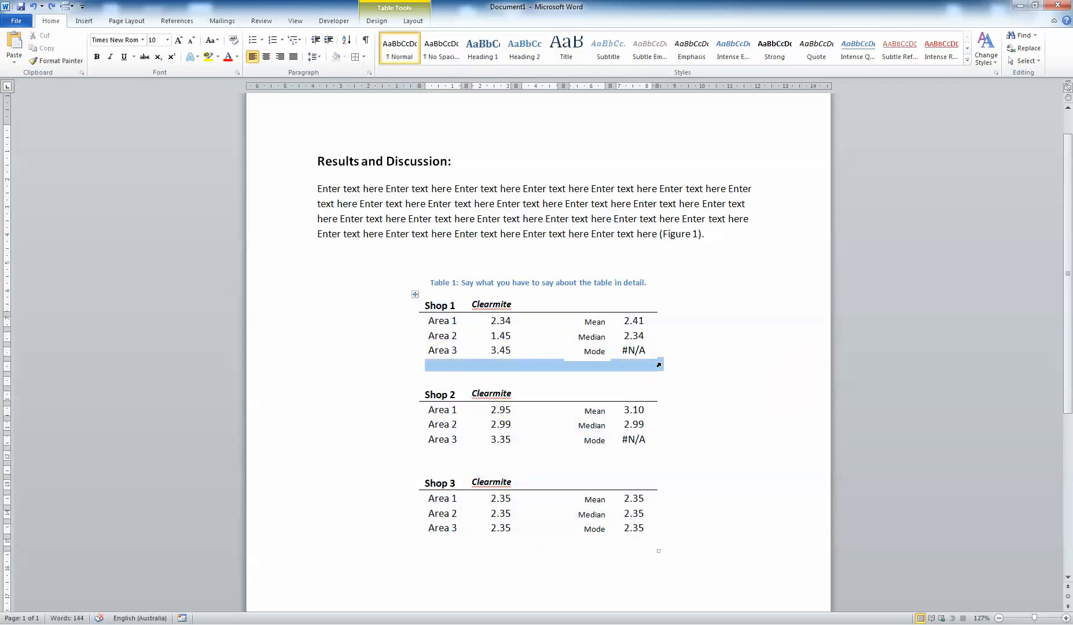
key(BackSpace)
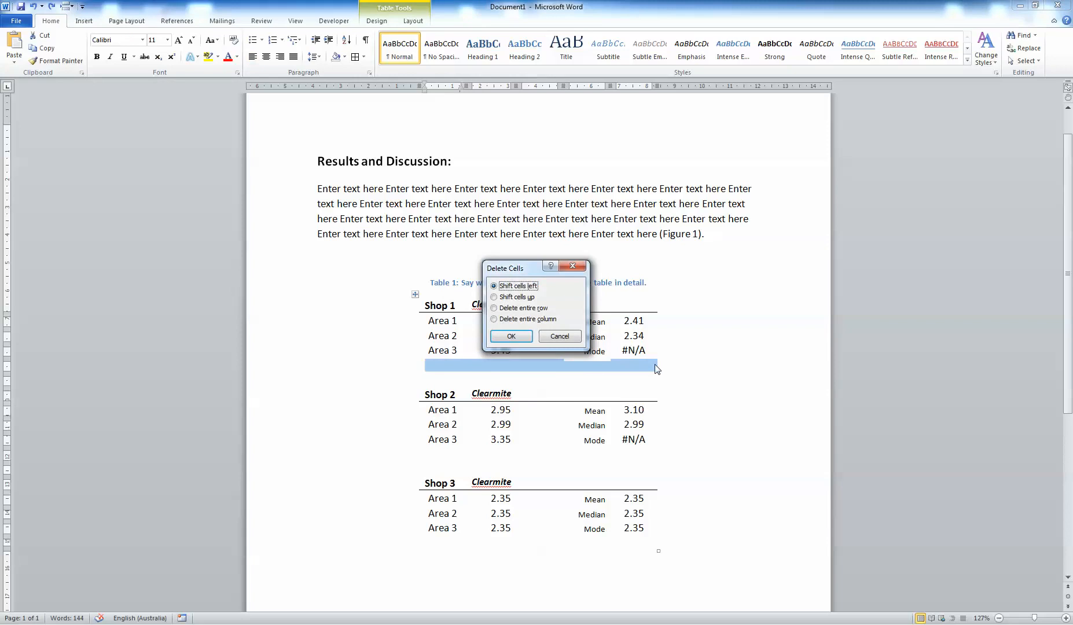
key(Return)
Delete one empty row between the Shop 2 and Shop 3 blocks and the empty last row of the table.
drag(420, 439, 655, 448)
key(BackSpace)
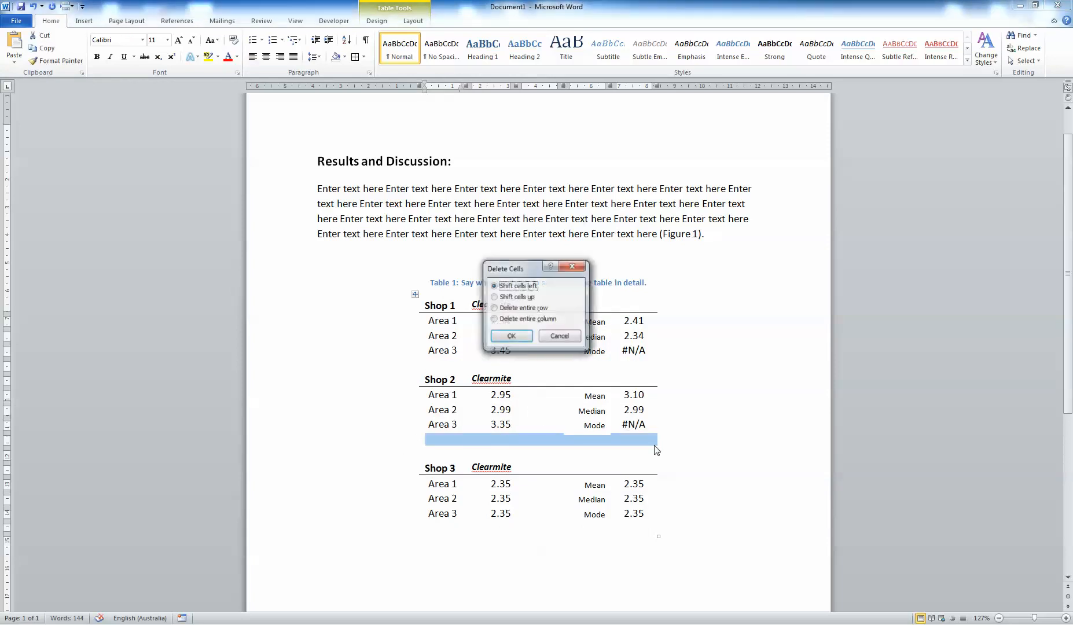
key(Return)
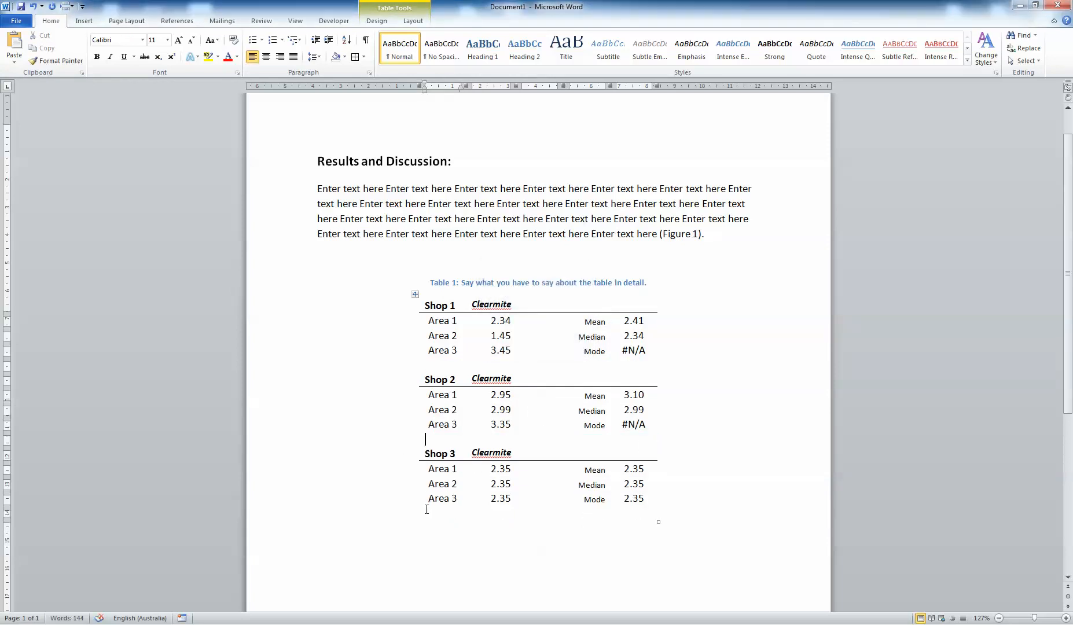
drag(420, 512, 707, 507)
key(BackSpace)
key(Return)
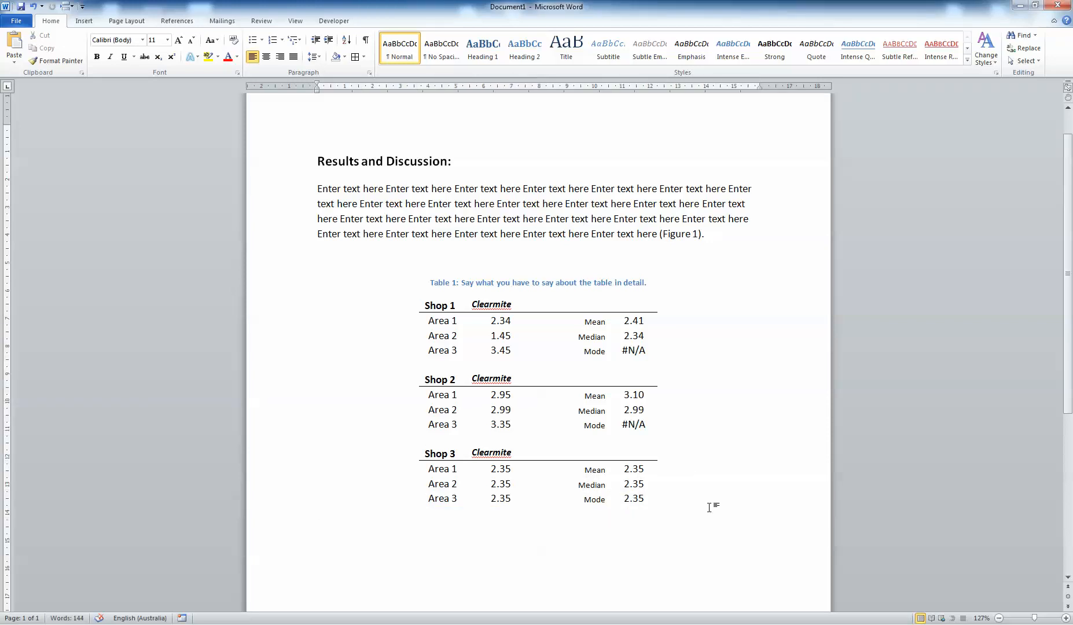
Switch to Excel and move the Clearmite prices chart beside the data table.
key(alt+Tab)
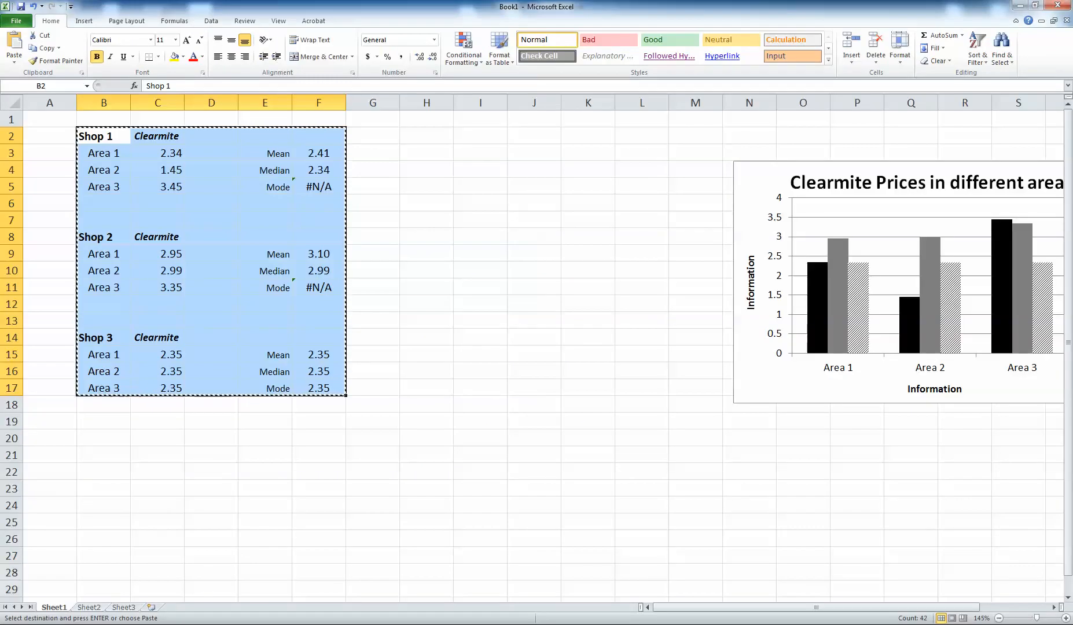
click(566, 238)
drag(745, 175, 435, 151)
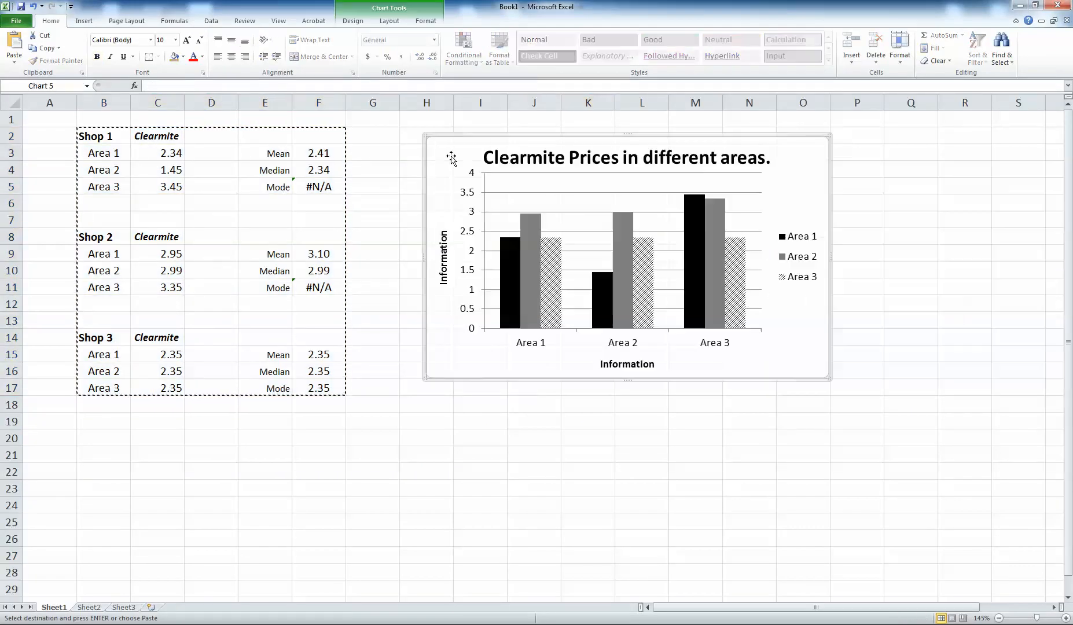
click(464, 505)
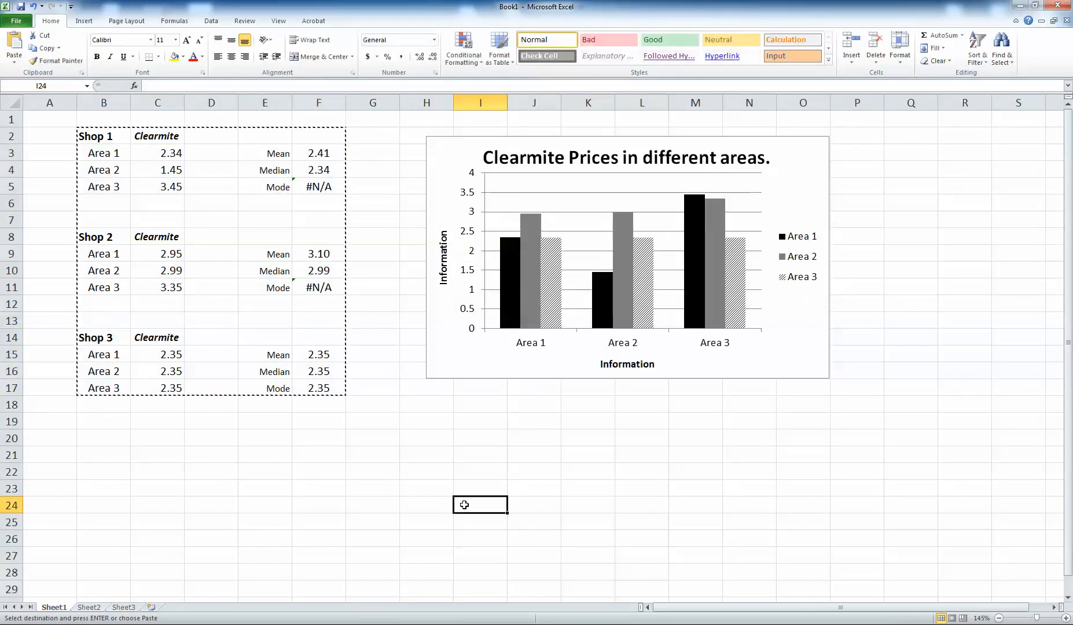
Copy the chart and bring up paste options below the table in the Word report.
click(448, 159)
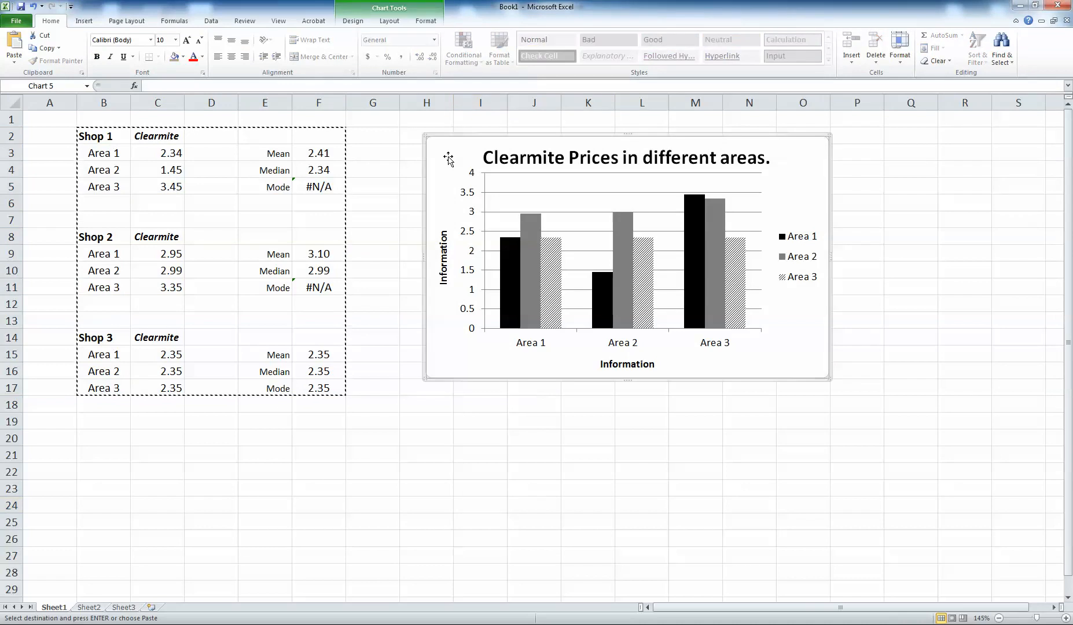
right_click(449, 160)
click(389, 176)
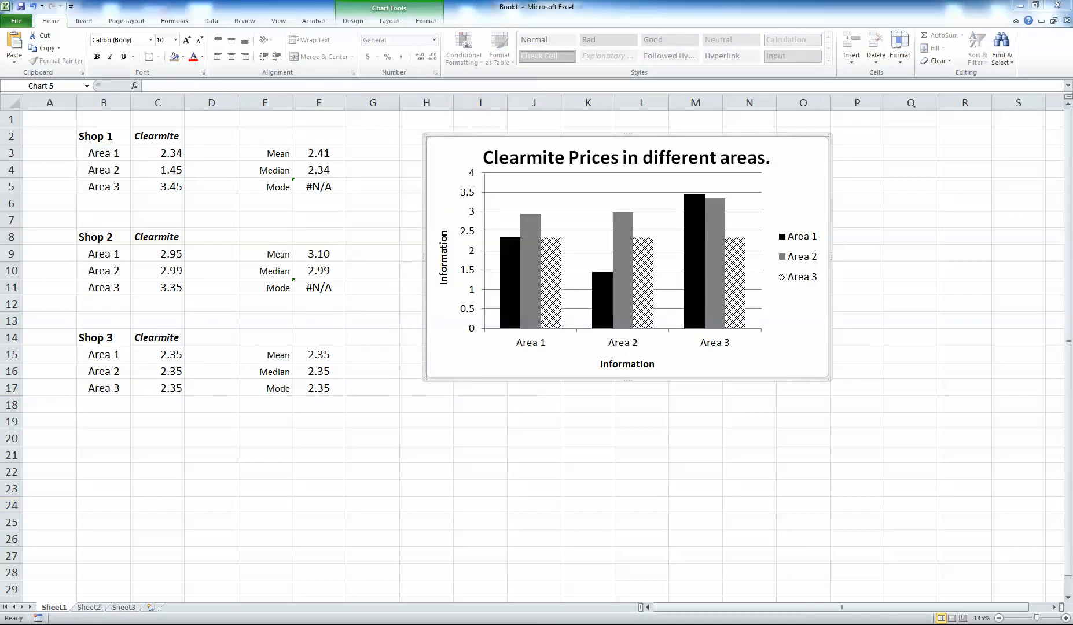
key(alt+Tab)
right_click(333, 512)
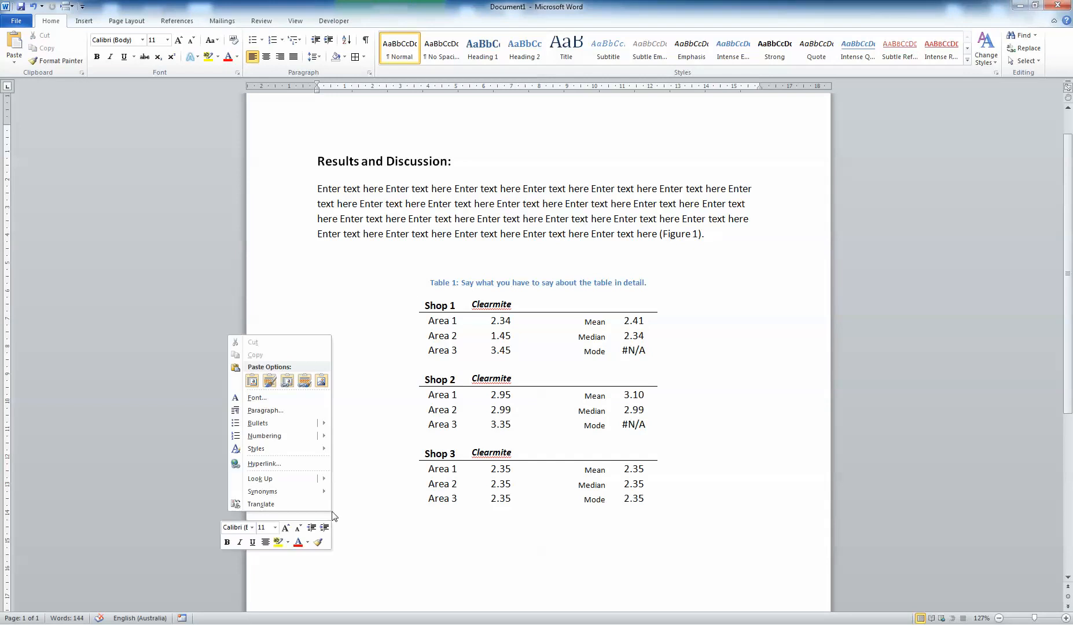